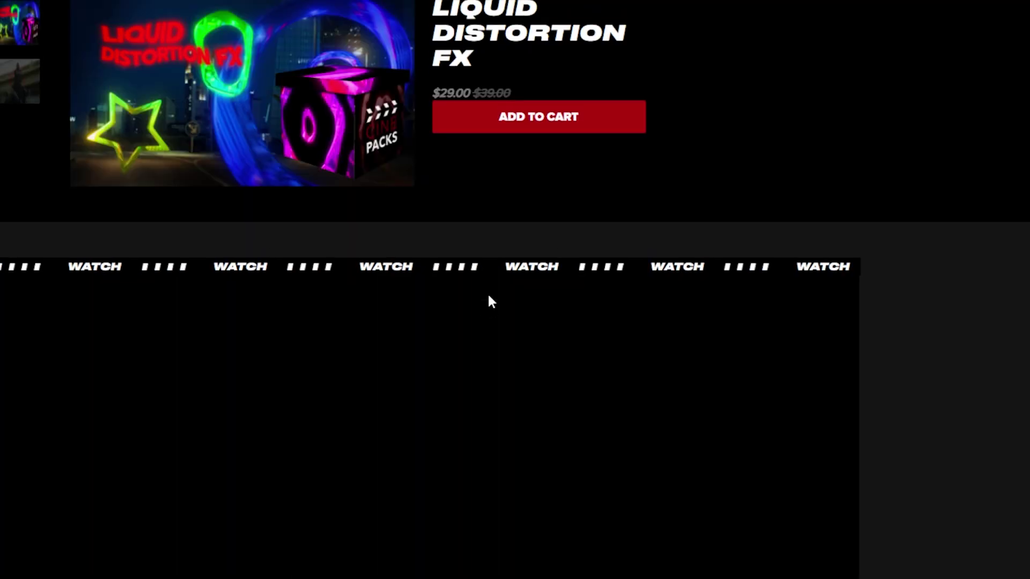
Step: Scroll through the Liquid Distortion FX product page description
scroll(961, 300, "down", 3)
scroll(879, 317, "down", 4)
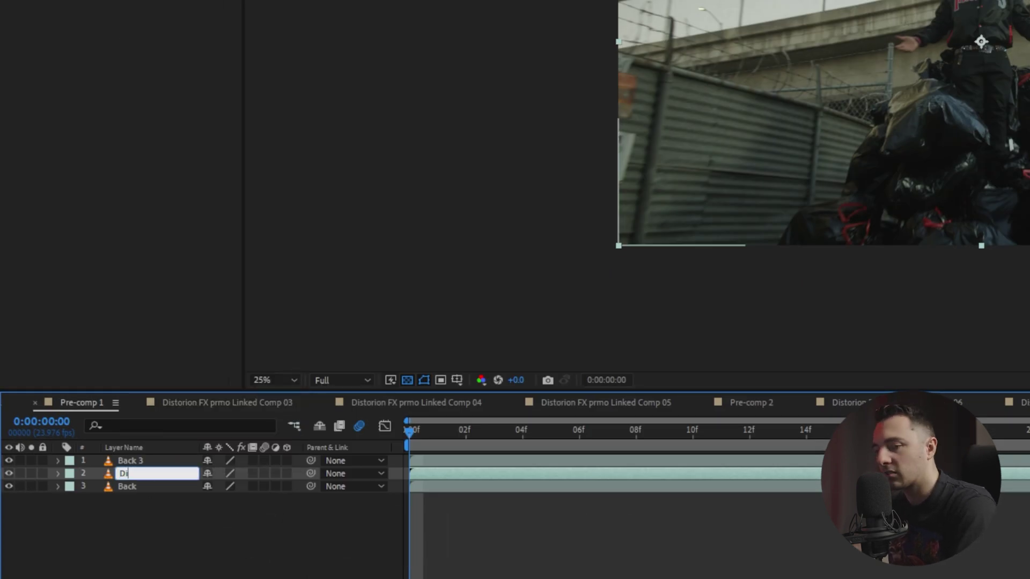
Step: Confirm the Displace name, rename Back 3 to Roto, and open Roto in its Layer viewer
key("Return")
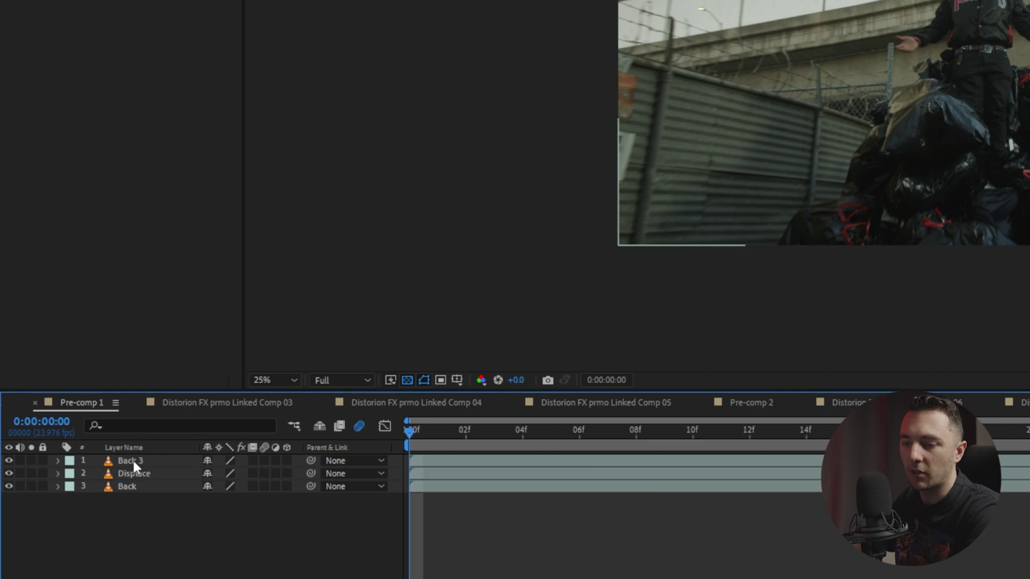
right_click(134, 460)
left_click(185, 403)
type("Roto")
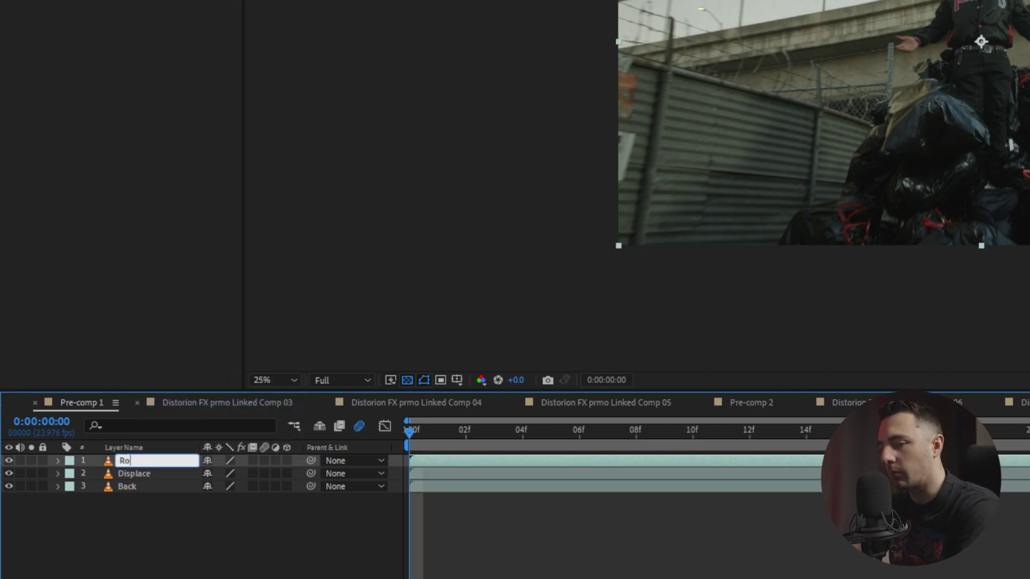
left_click(117, 498)
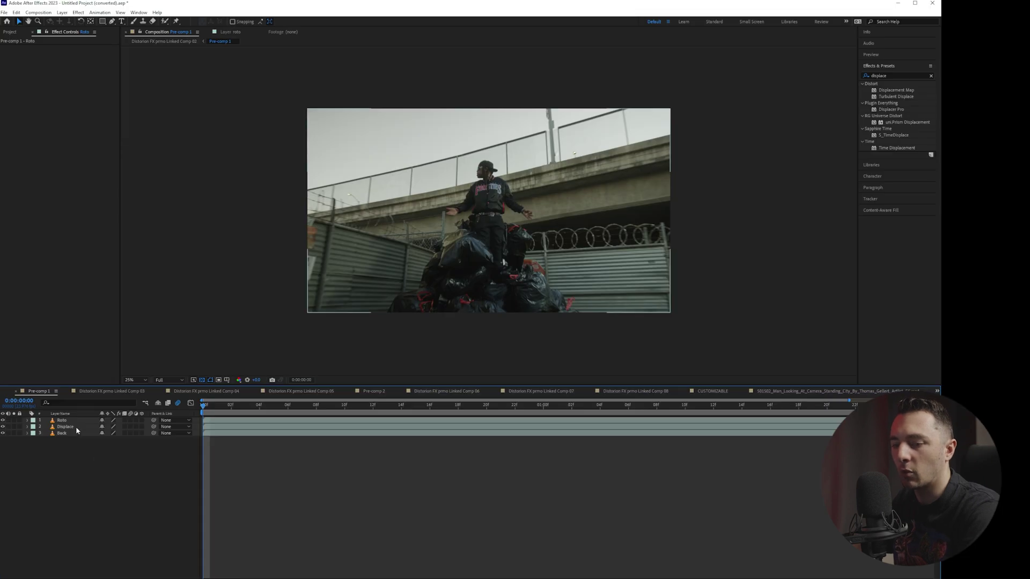
left_click(63, 421)
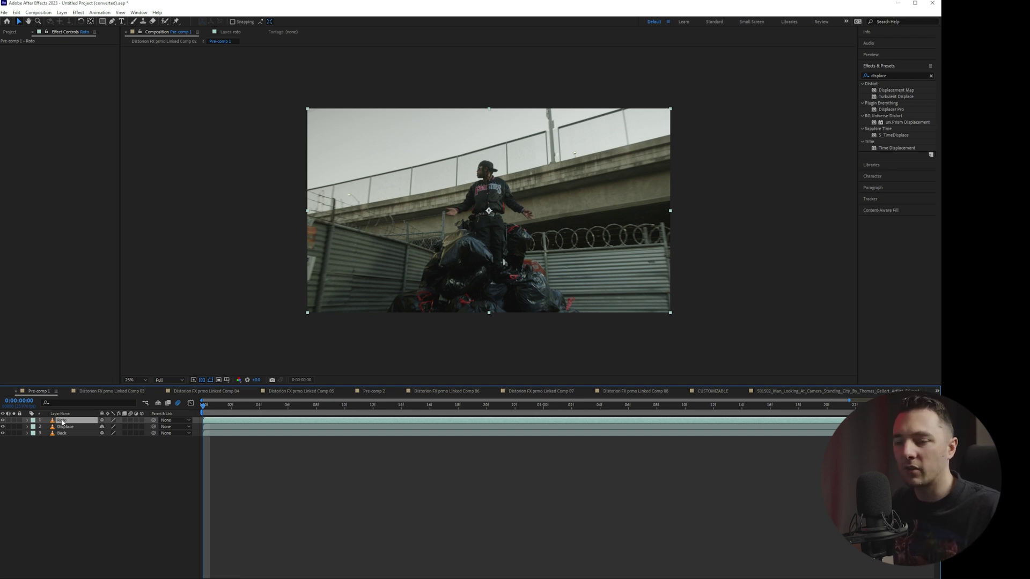
double_click(62, 422)
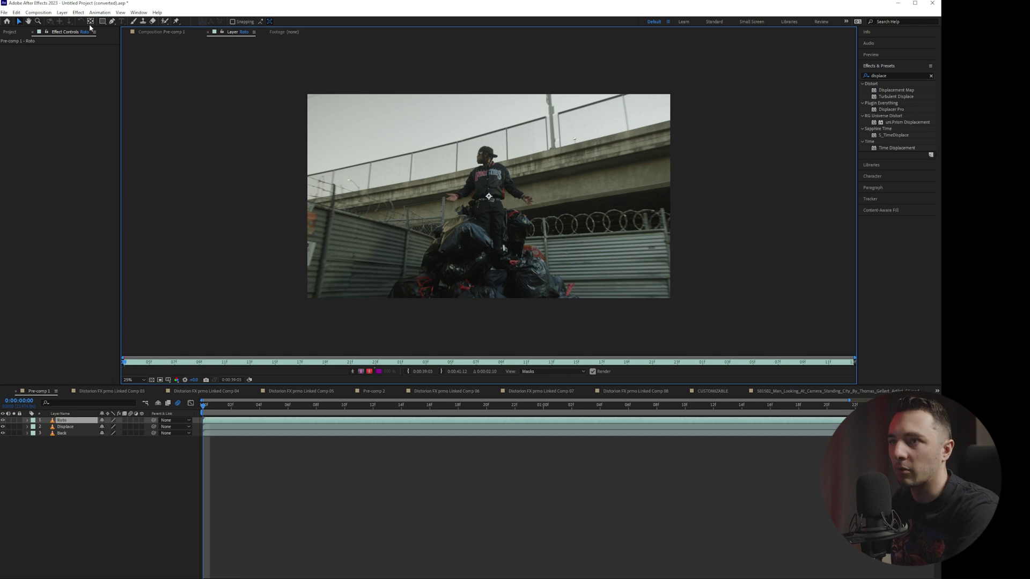
Step: Roto Brush over the man from bags to chest, subtracting part of the bags
left_click(163, 21)
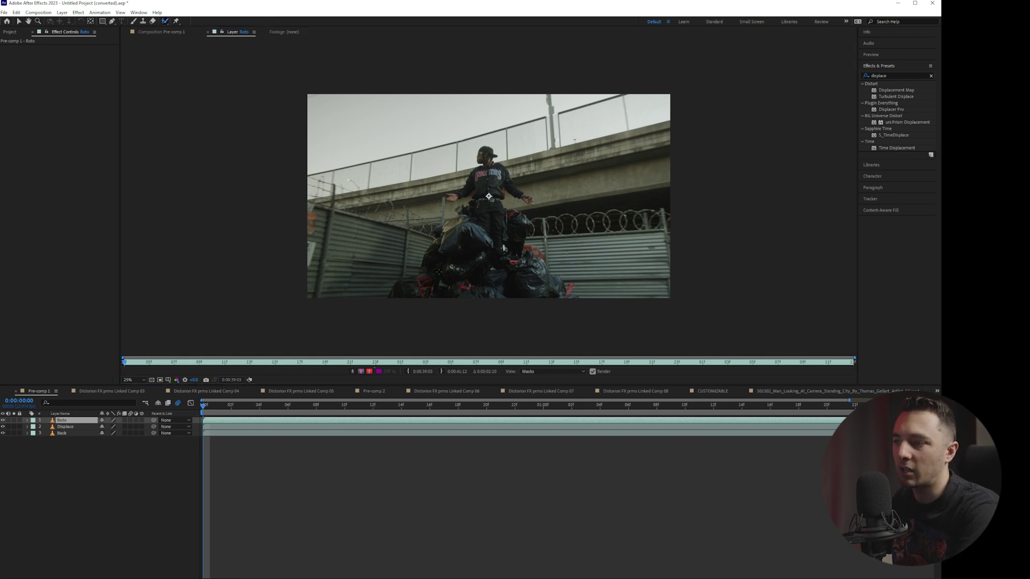
mouse_move(428, 277)
left_mouse_down()
mouse_move(470, 225)
mouse_move(460, 175)
left_mouse_up()
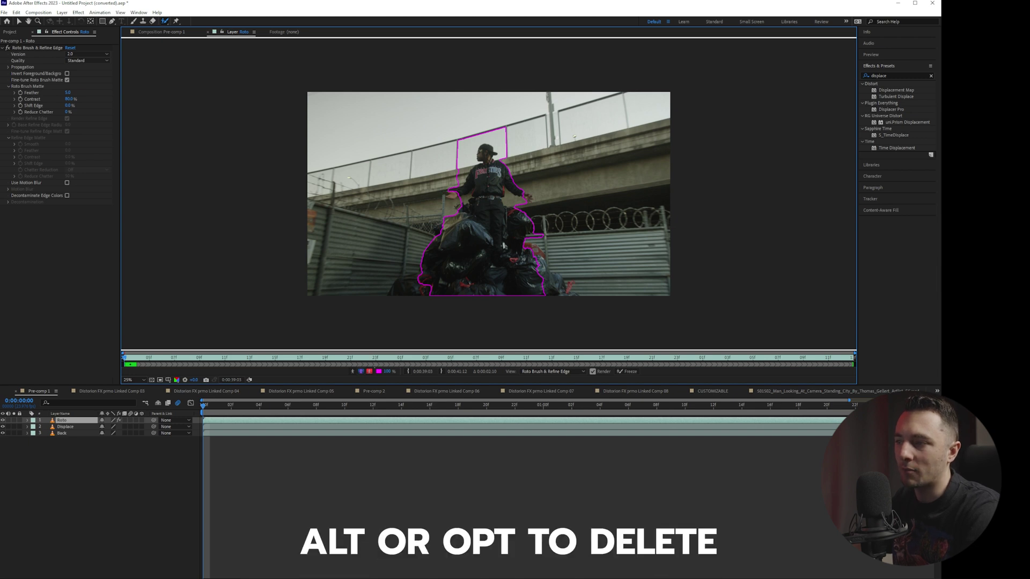
left_click_drag(503, 246, 456, 258)
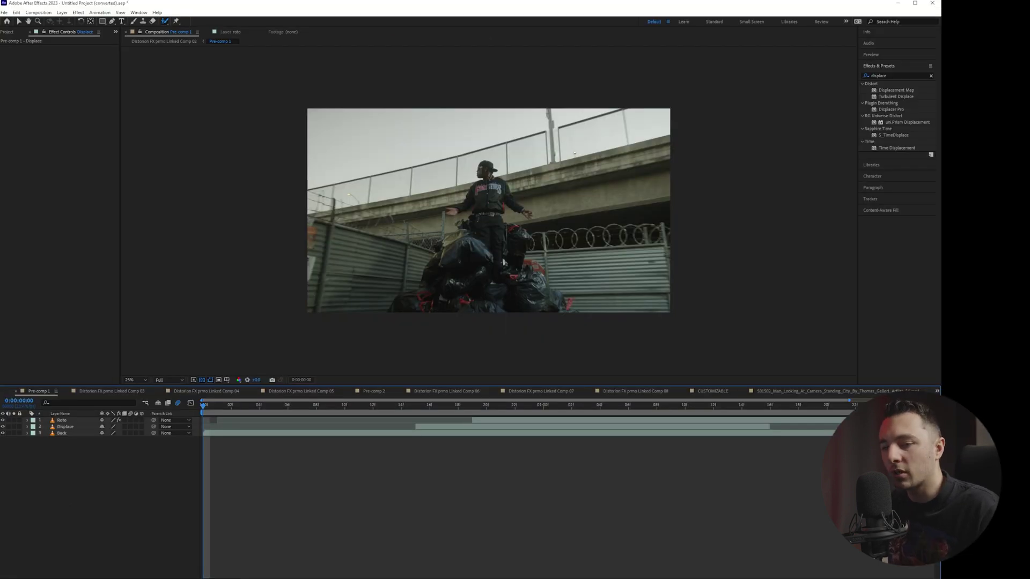
Step: Toggle the Back layer's visibility off and on, then preview the composition
left_click(3, 433)
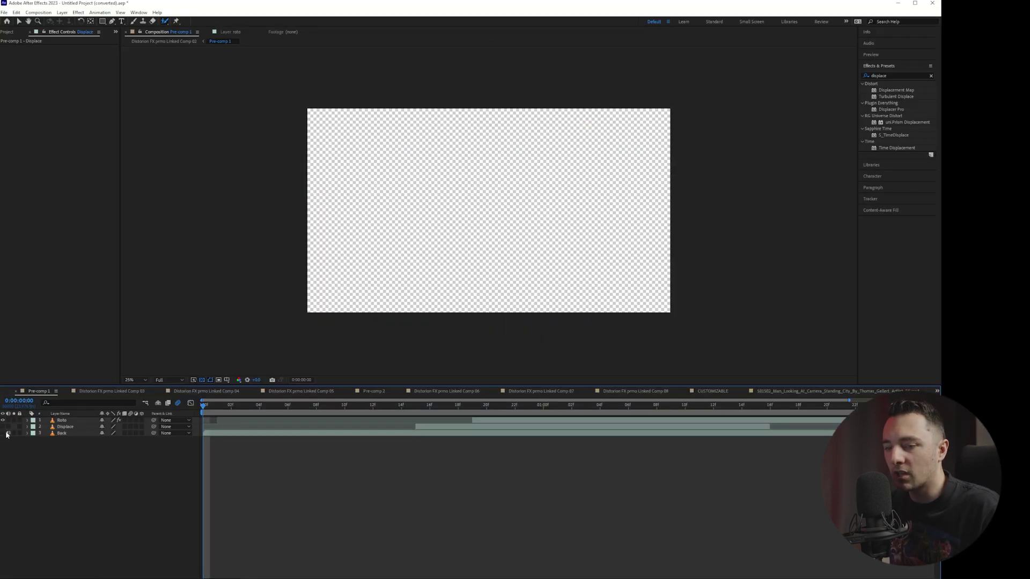
left_click(3, 433)
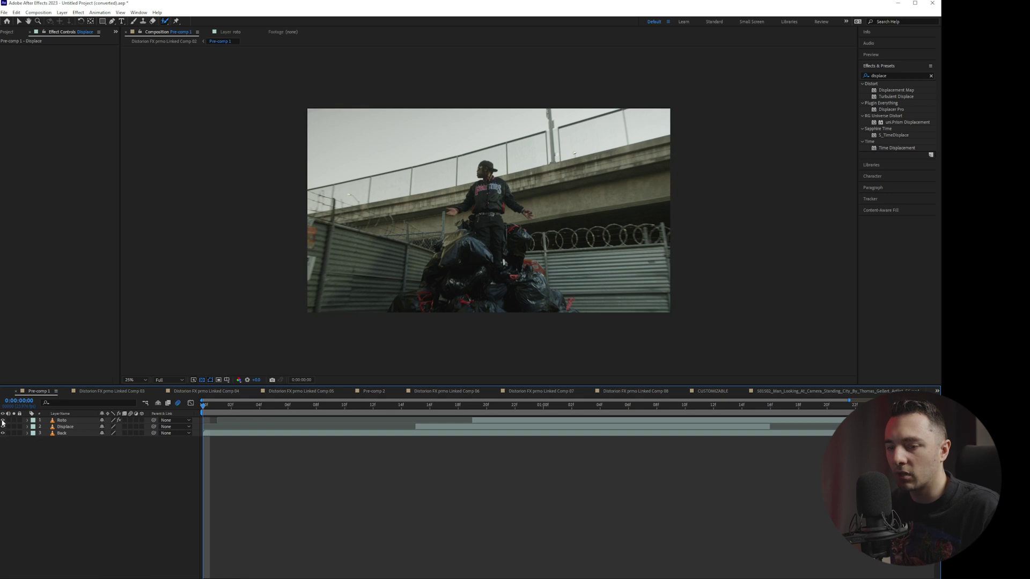
key("space")
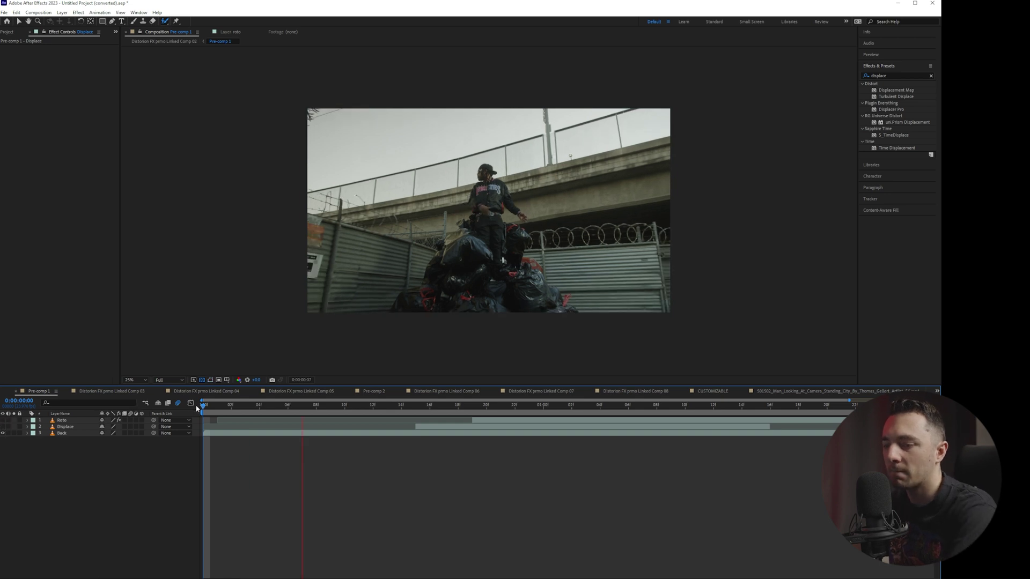
key("space")
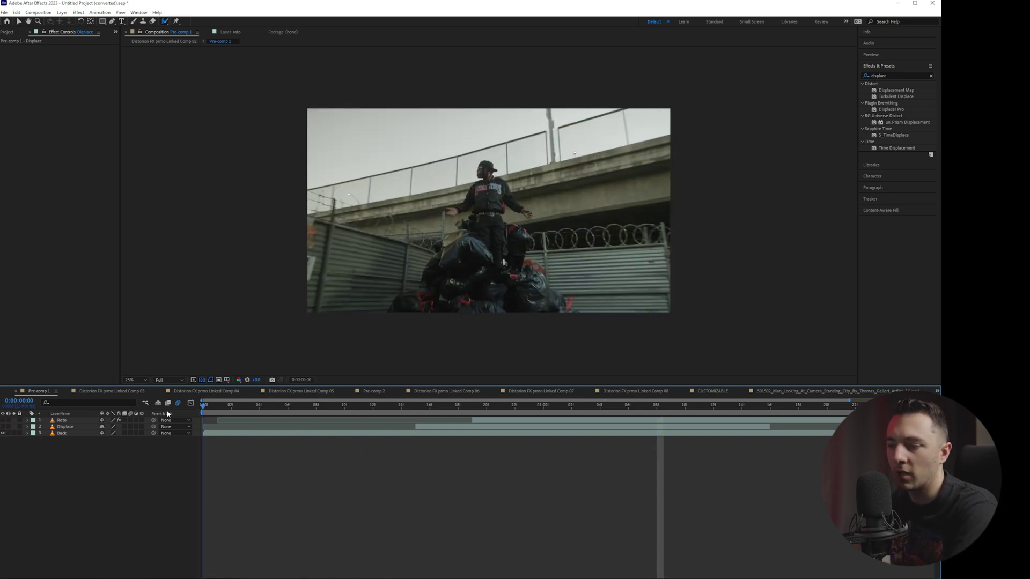
key("space")
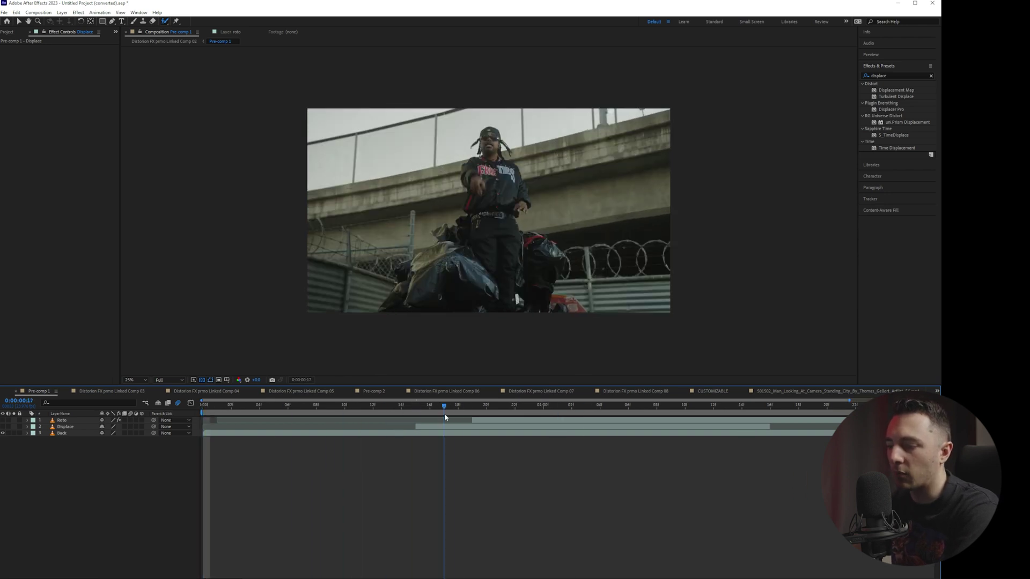
Step: Hide the Displace and Back layers and preview the isolated Roto cutout
left_click(61, 420)
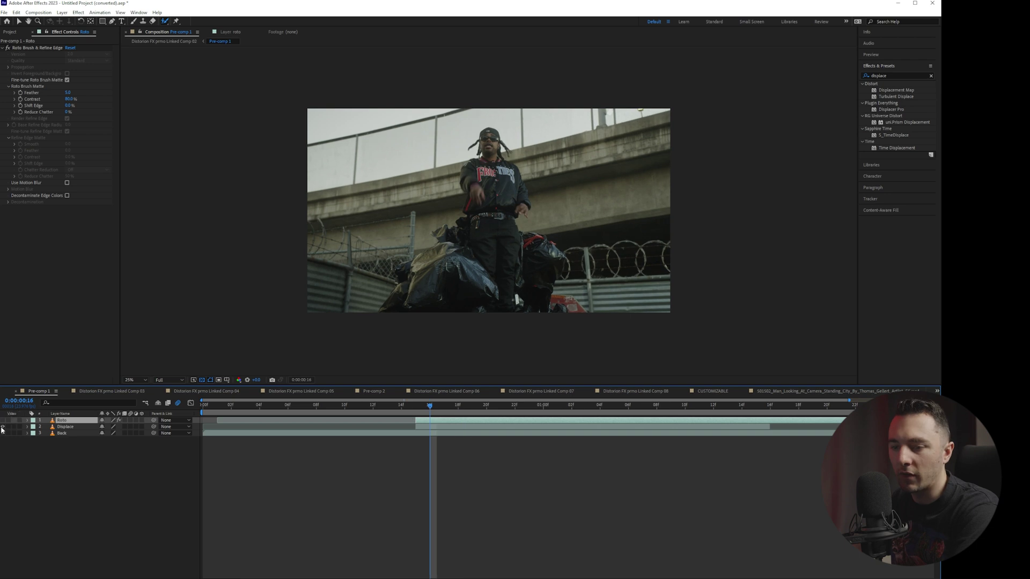
left_click_drag(3, 428, 2, 433)
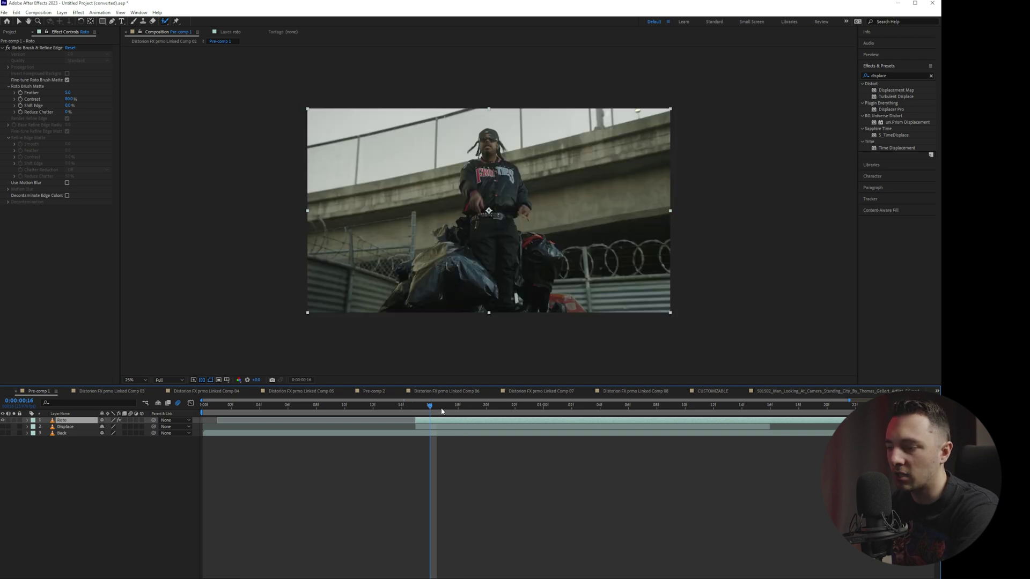
key("Page_Down")
key("Page_Down")
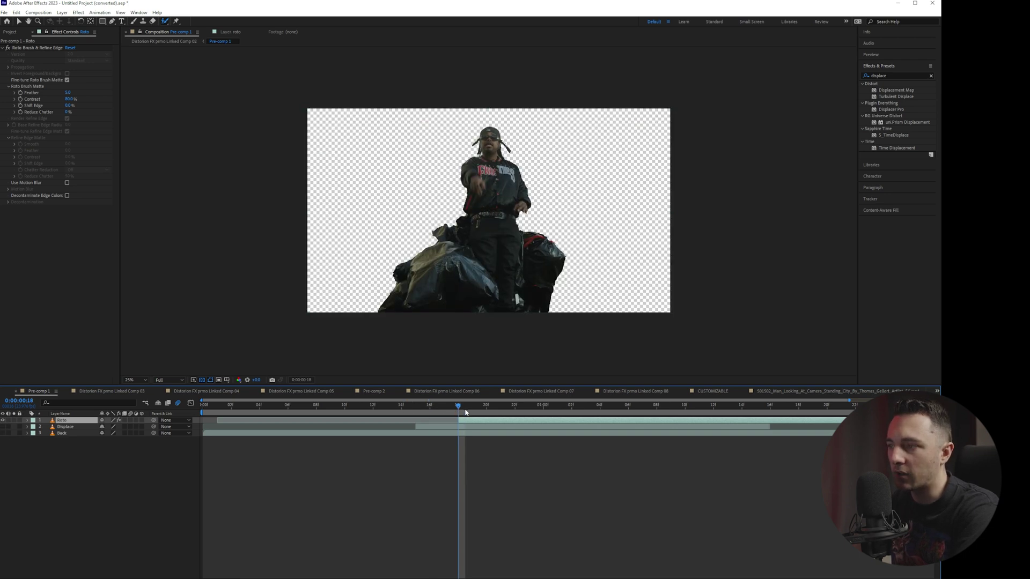
key("space")
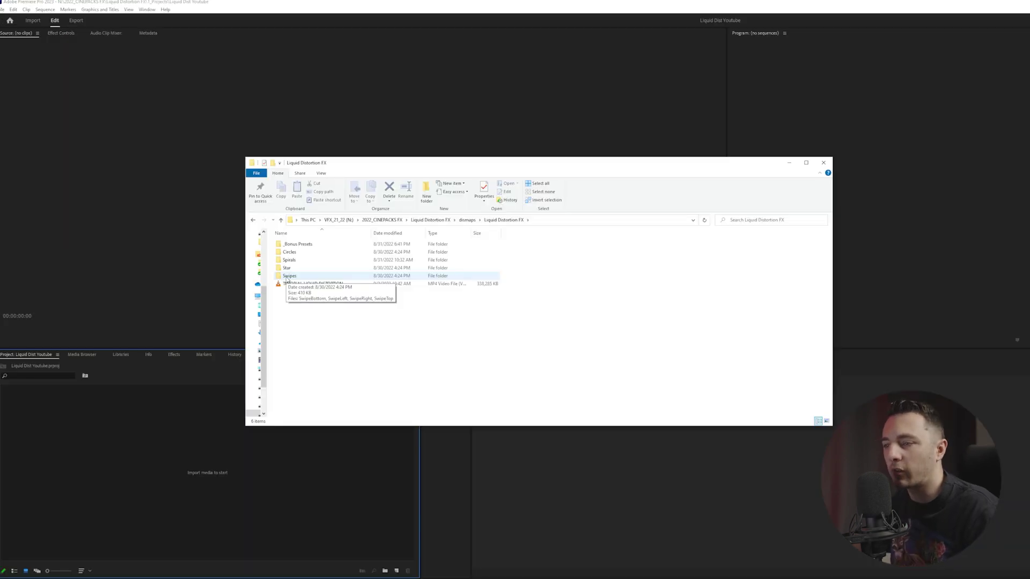
Step: Drag the Circles, Spirals, Star and Swipes folders into the Premiere project as bins
left_click(301, 260)
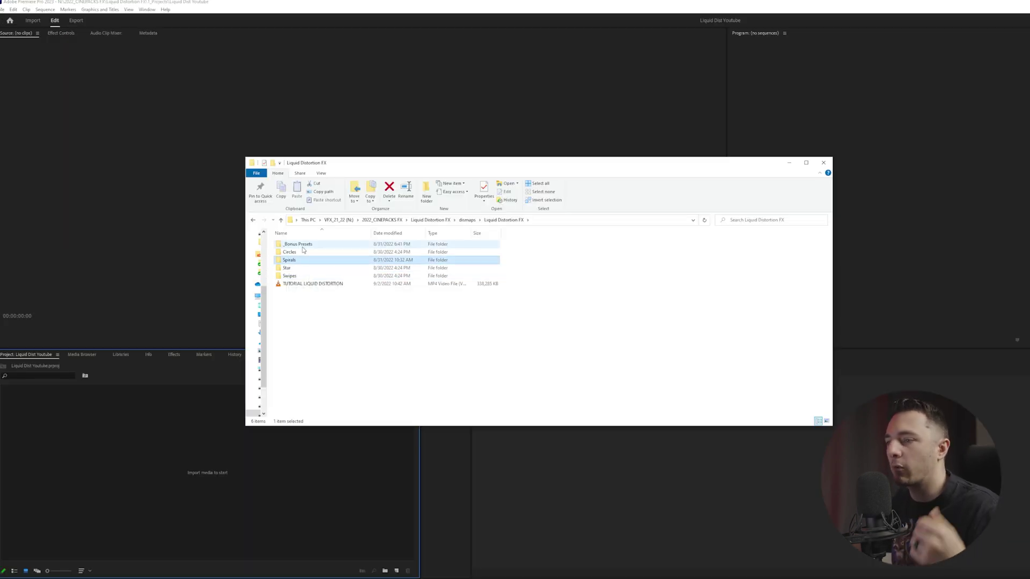
left_click(308, 245)
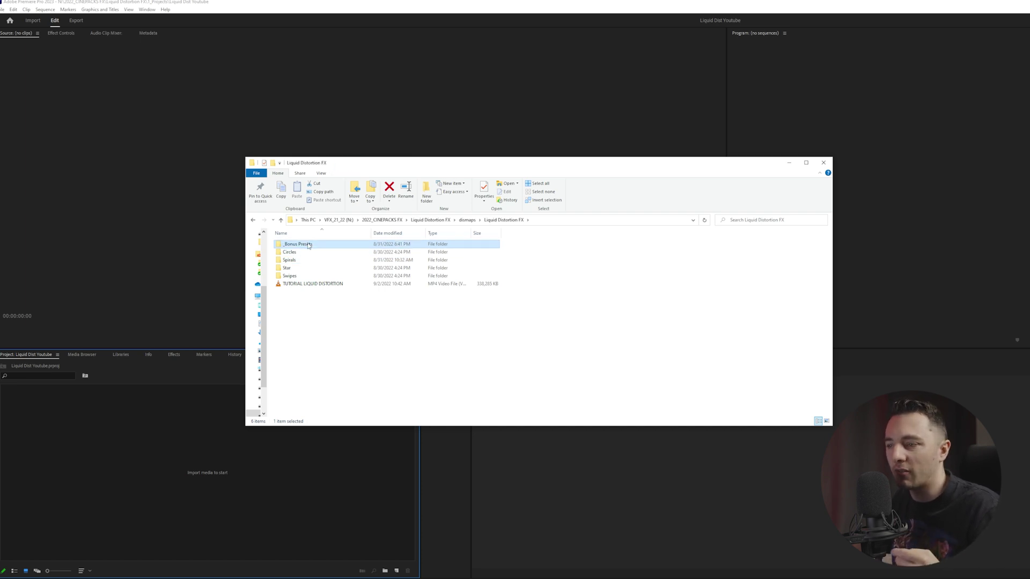
left_click(290, 275)
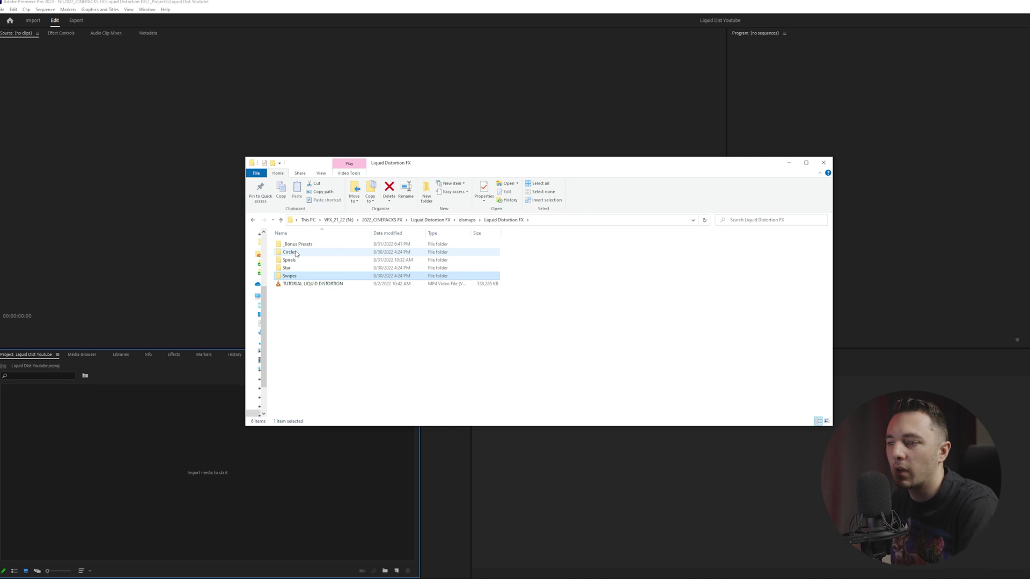
left_click(296, 253, "shift")
left_click_drag(296, 254, 102, 472)
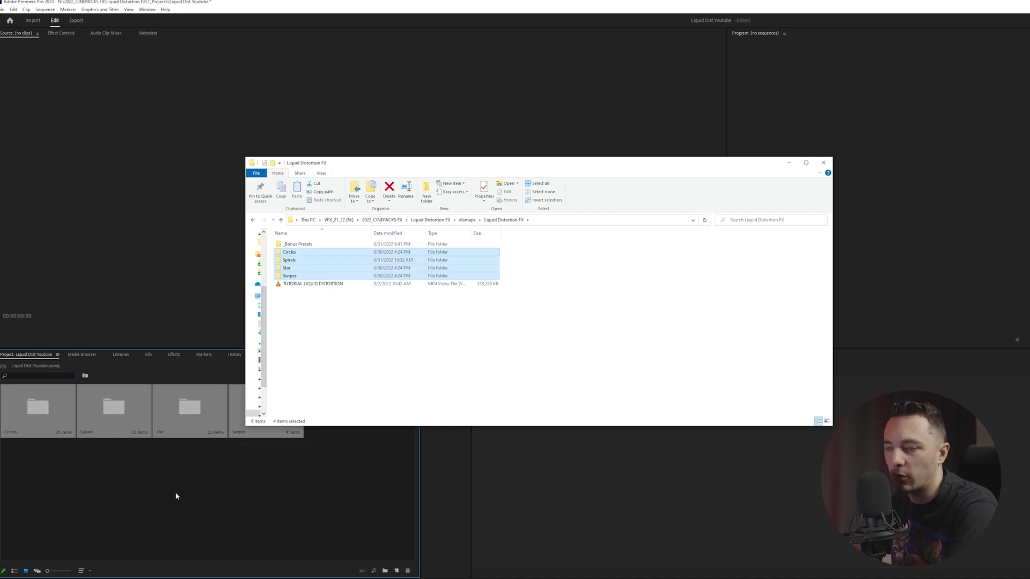
left_click(176, 496)
Step: Preview DLCircleD3.mp4, Star.mp4 and StarSpiral1.mp4 from the Circles and Star bins
double_click(38, 408)
double_click(103, 432)
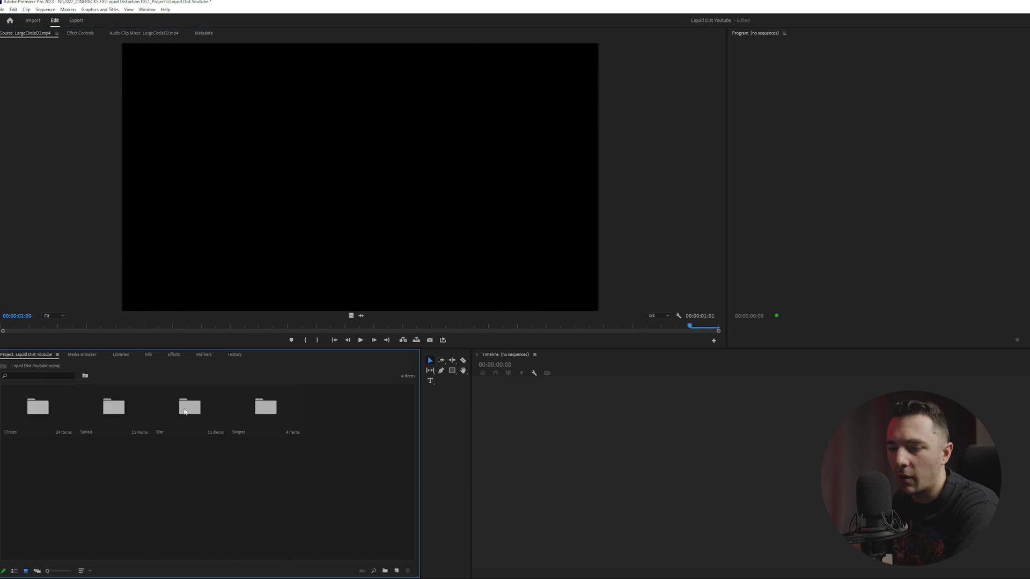
double_click(185, 405)
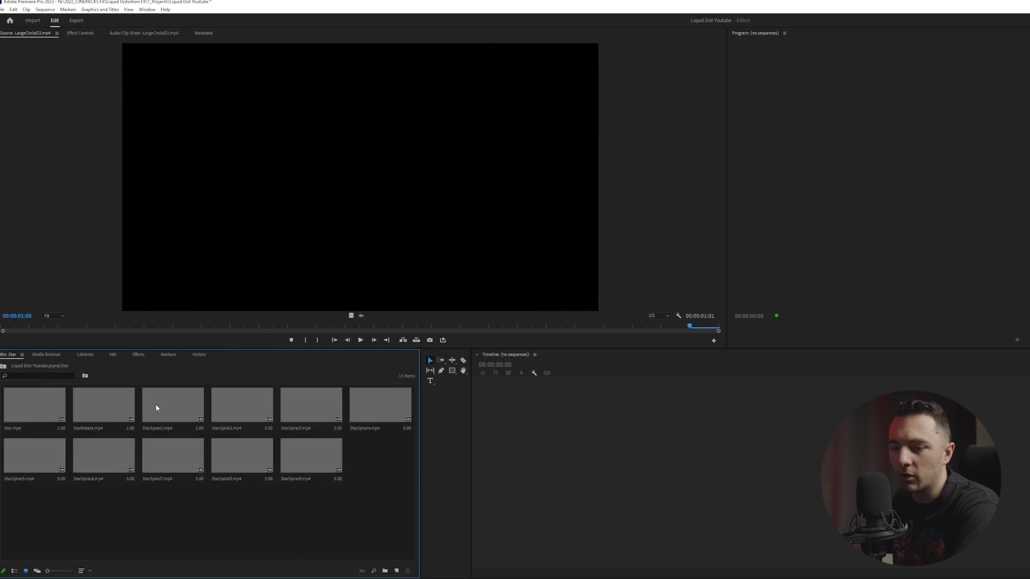
double_click(32, 406)
key("space")
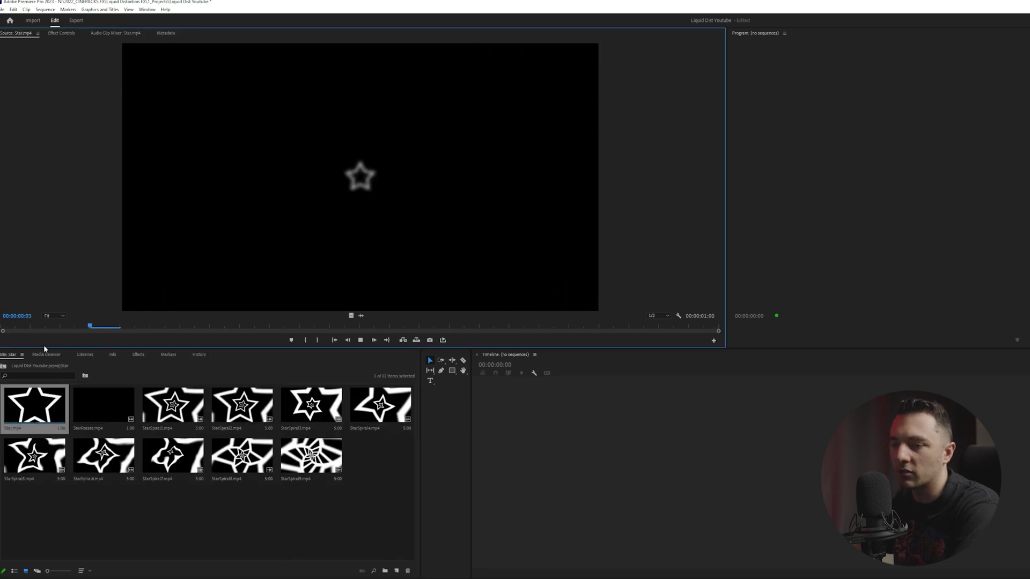
double_click(172, 405)
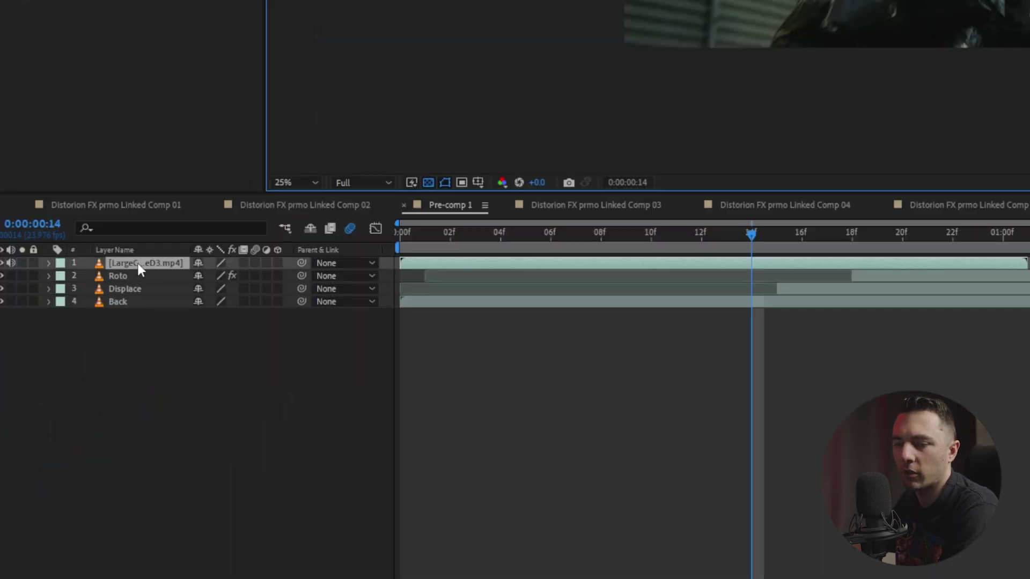
Step: Move the circle clip below Roto and start it later, jumping to frame 0:00:00:20
left_click_drag(138, 263, 141, 282)
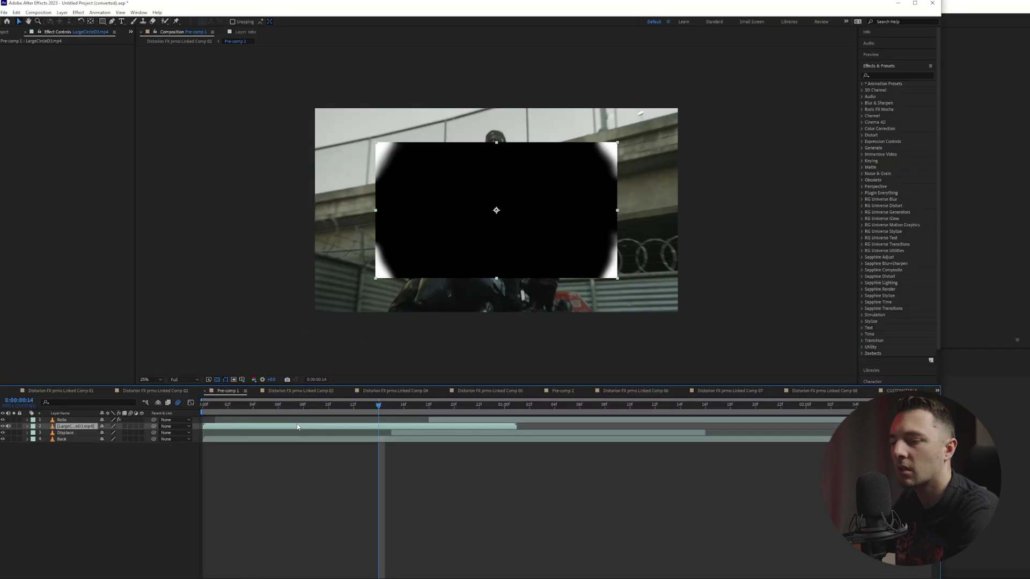
left_click_drag(302, 426, 537, 426)
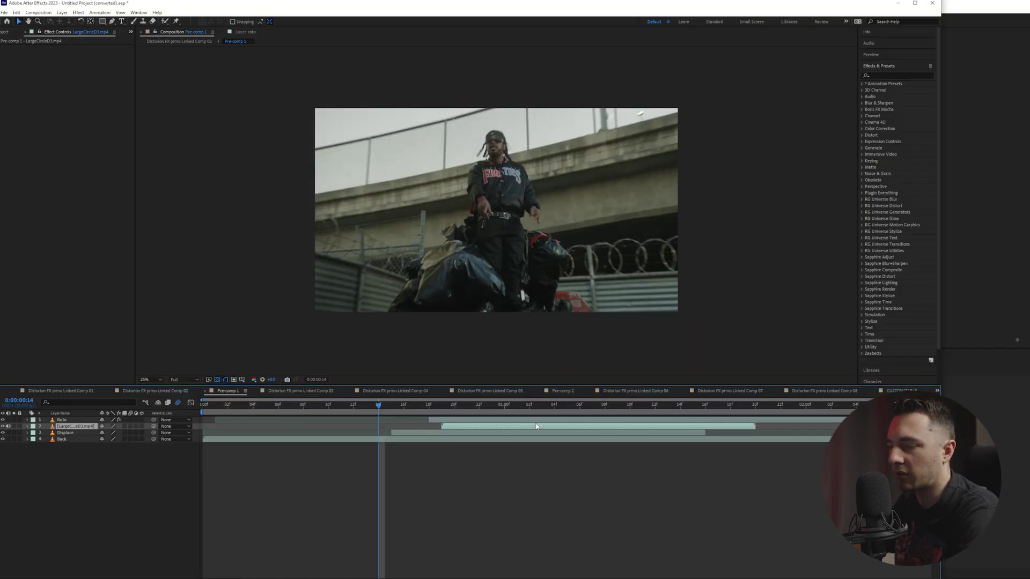
right_click(522, 428)
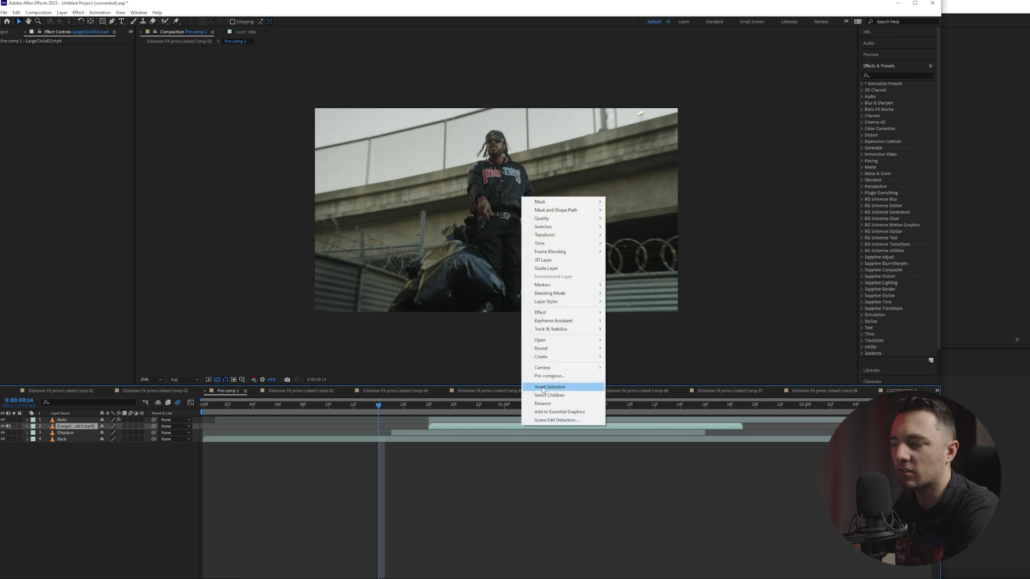
left_click(432, 415)
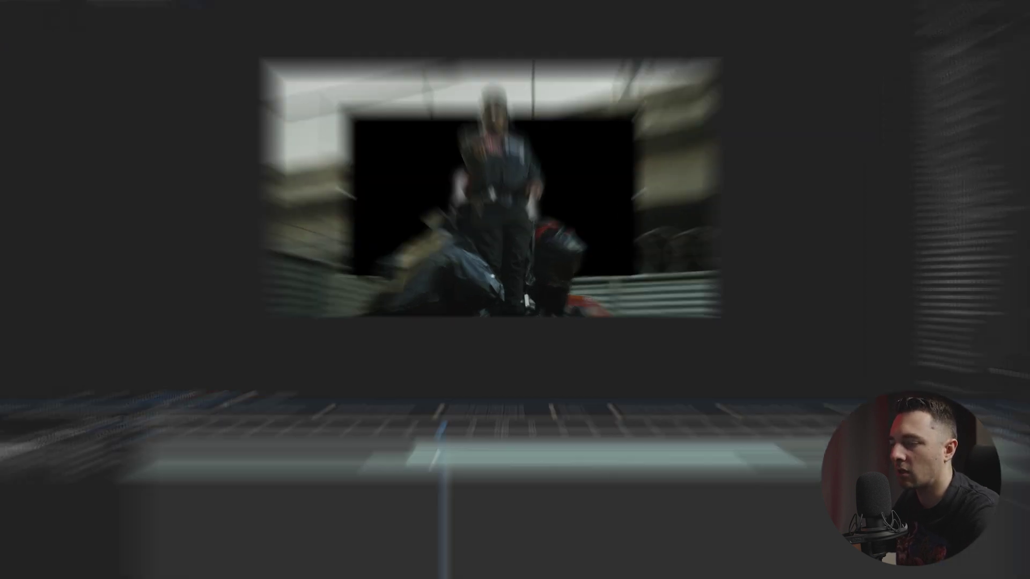
Step: Scale the circle clip with Transform > Fit to Comp to fill the composition
right_click(431, 460)
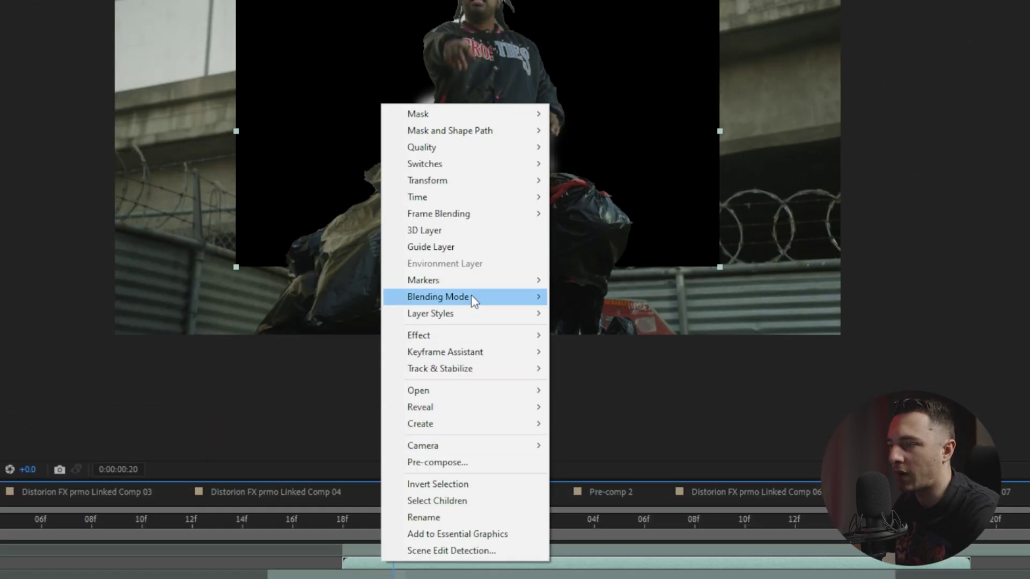
mouse_move(476, 181)
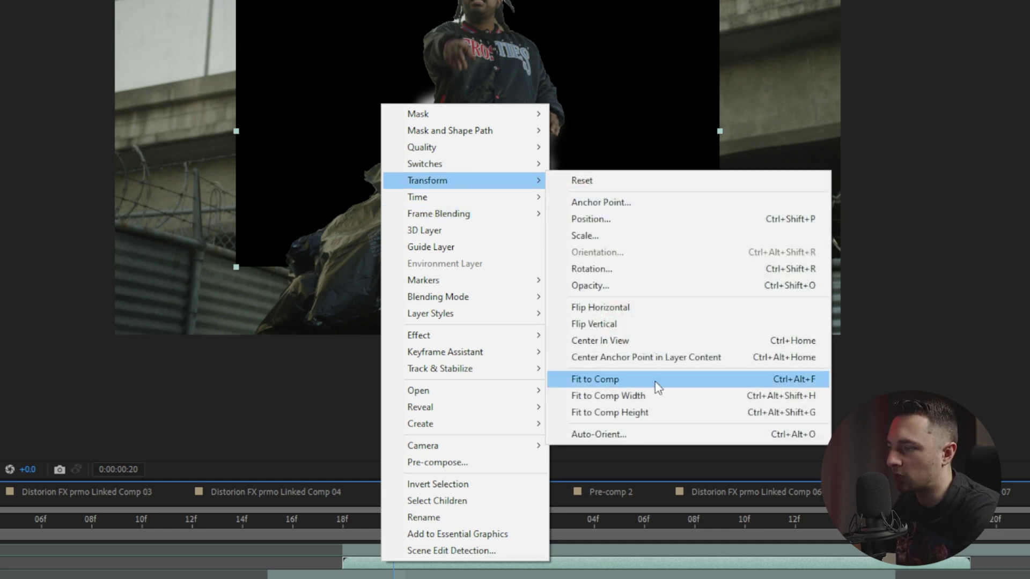
left_click(657, 385)
right_click(388, 490)
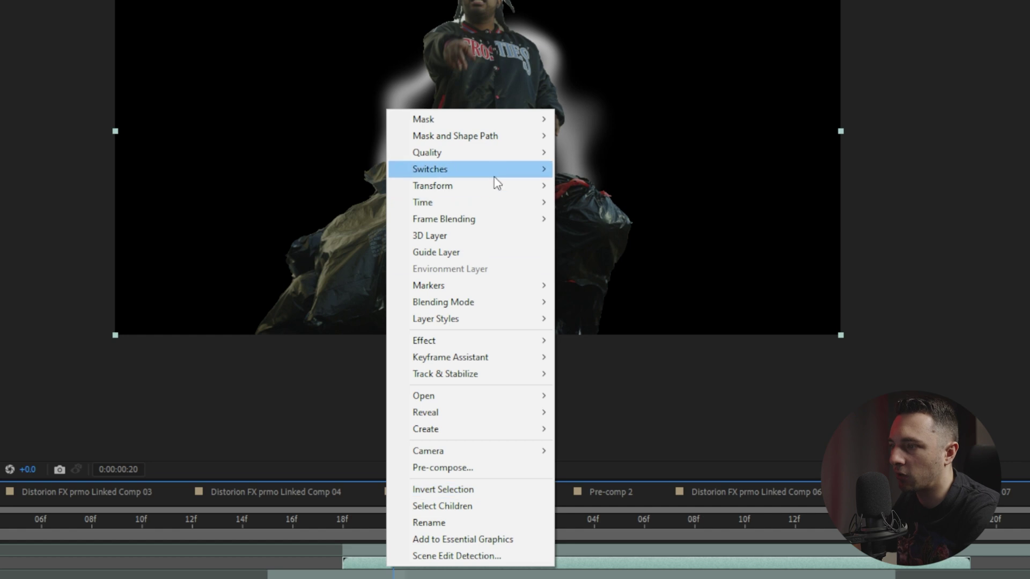
mouse_move(494, 182)
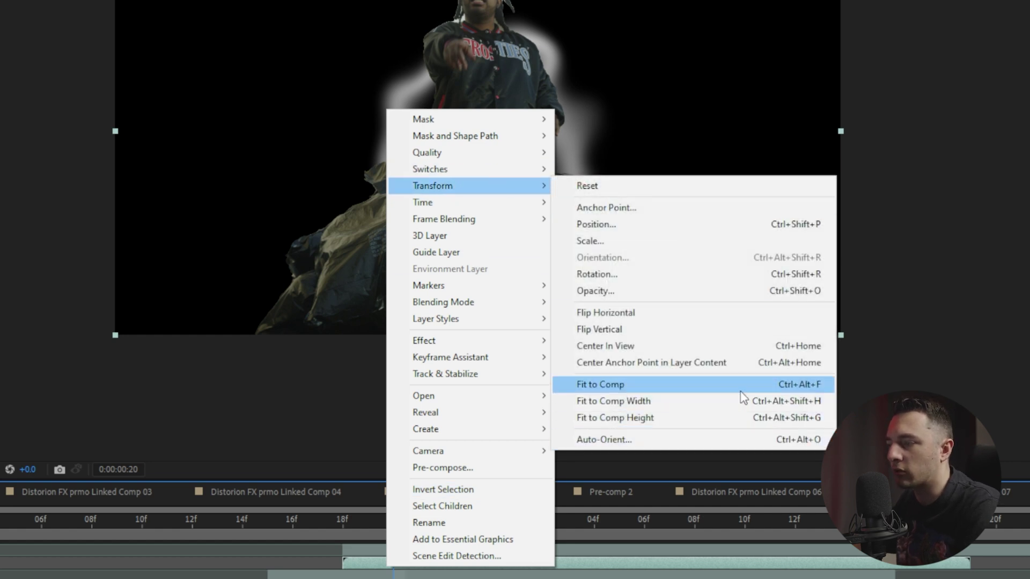
left_click(741, 392)
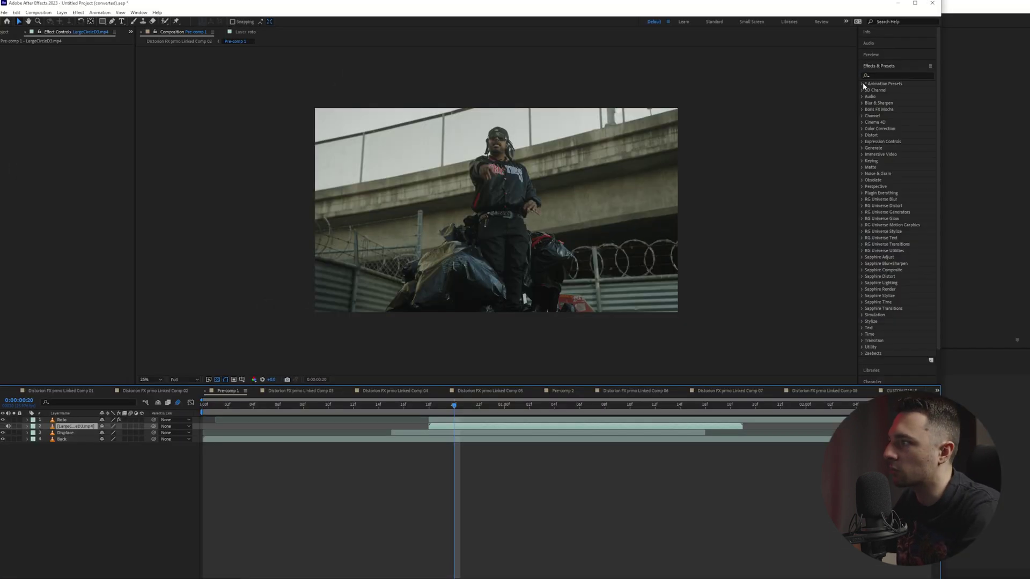
Step: Search "cc bl" and apply CC Blobbylize to the Displace layer
left_click(883, 76)
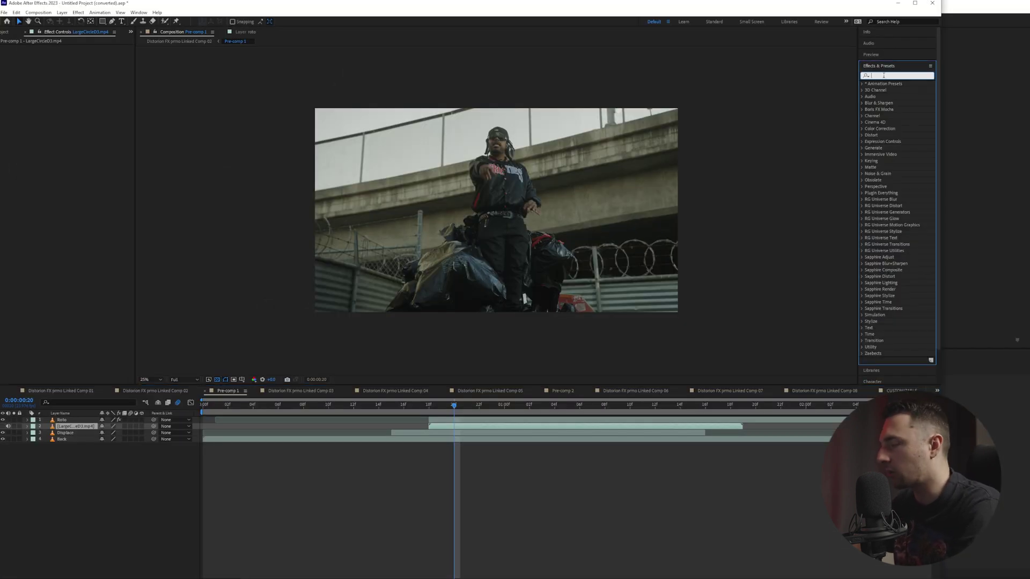
type("cc blob")
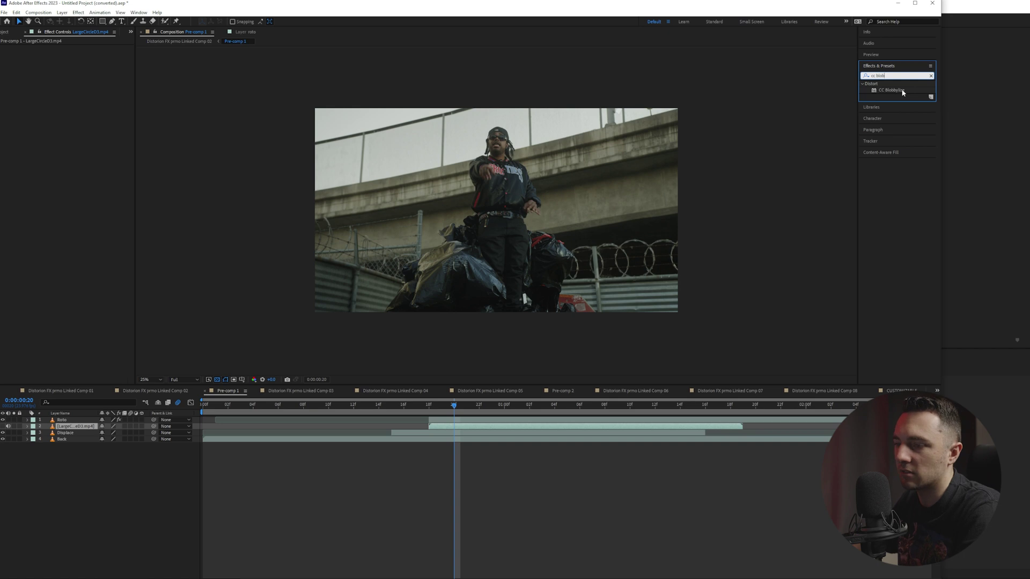
left_click_drag(903, 92, 409, 429)
left_click_drag(92, 427, 68, 433)
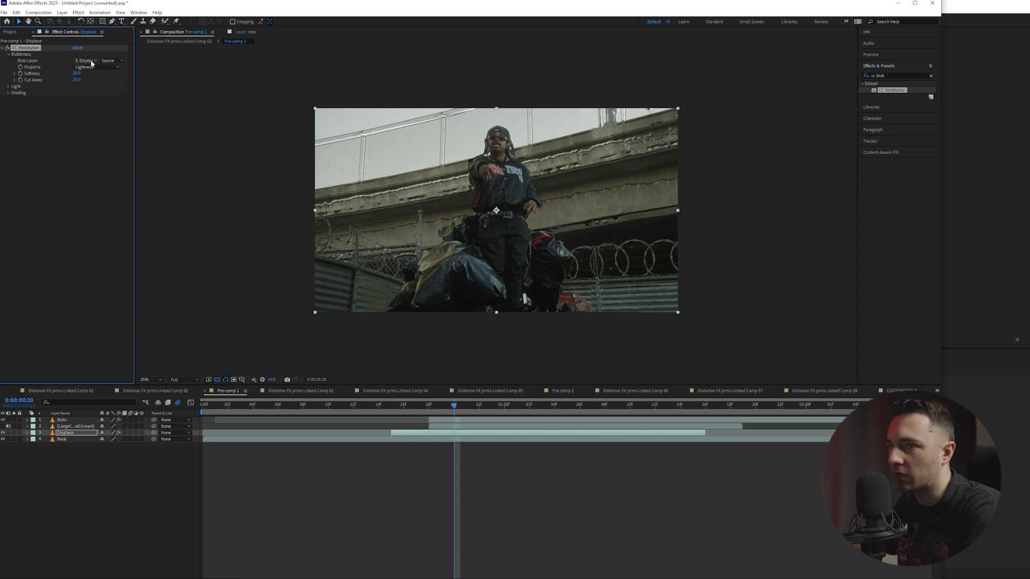
left_click(92, 64)
Step: Set CC Blobbylize's Blob Layer to LargeCircleD3.mp4 and preview up to frame 0:00:01:00
left_click(103, 88)
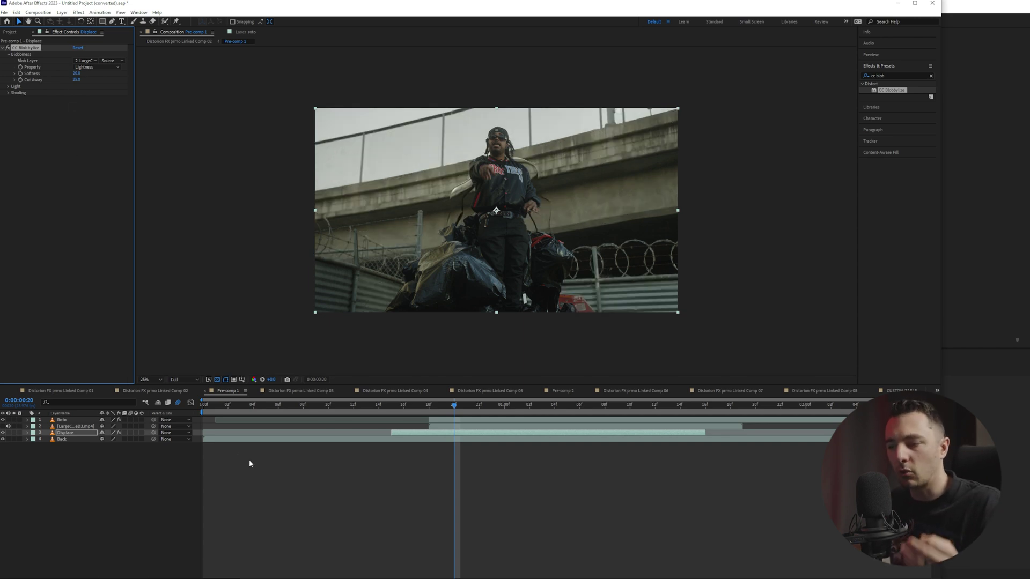
key("space")
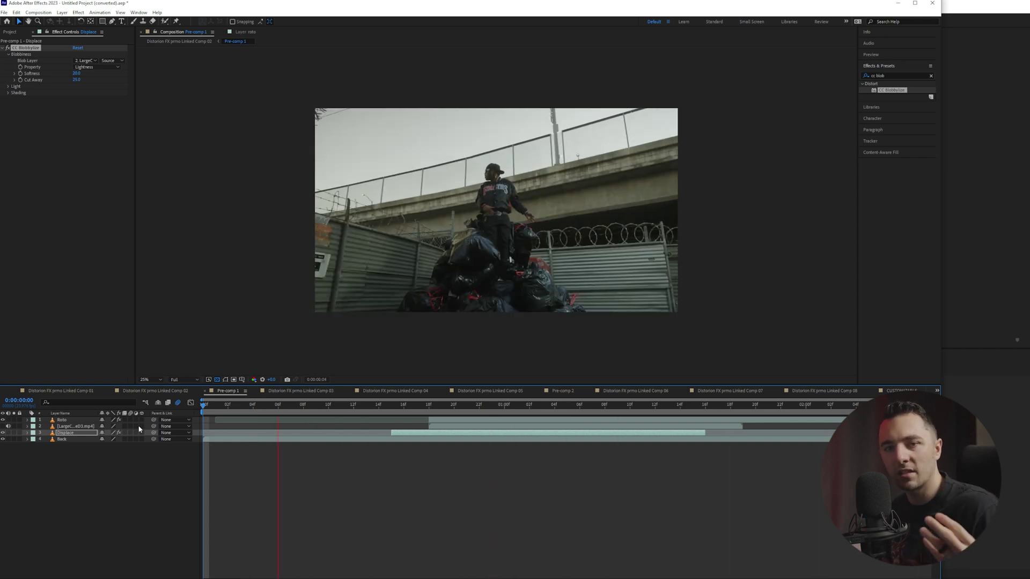
left_click(482, 406)
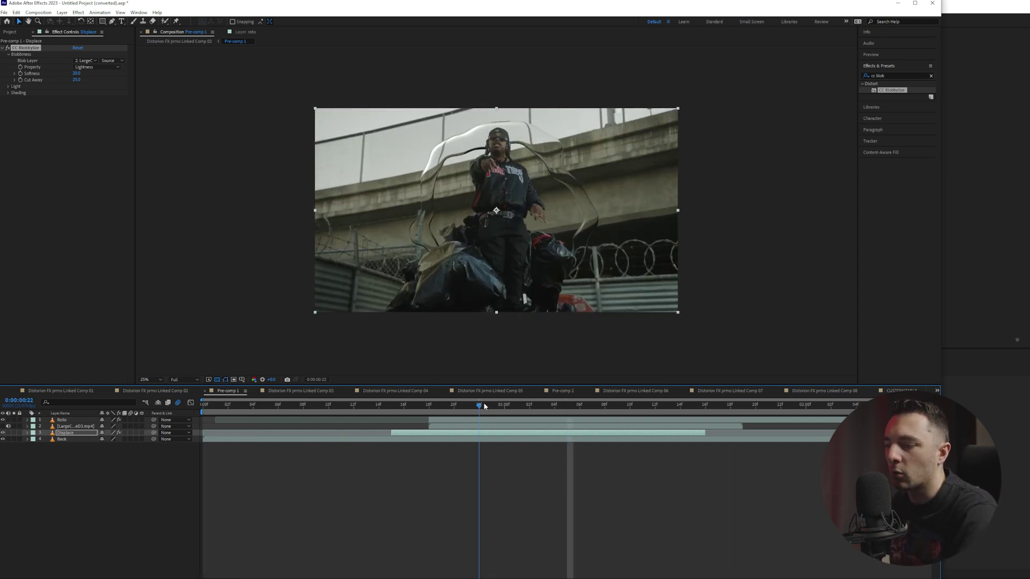
key("Page_Down")
key("Page_Down")
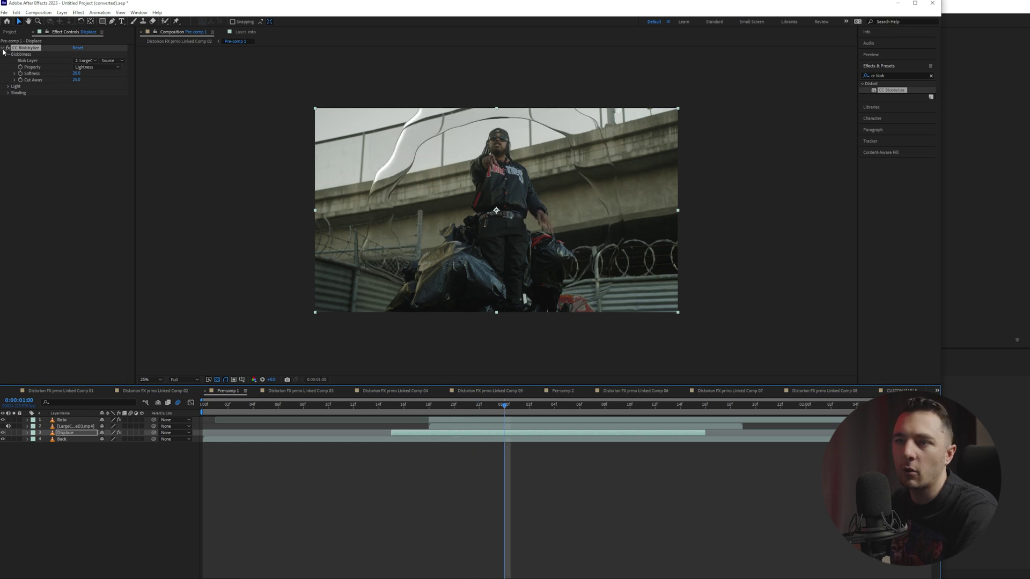
Step: Lower CC Blobbylize's Cut Away to 4.0
left_click_drag(80, 80, 99, 83)
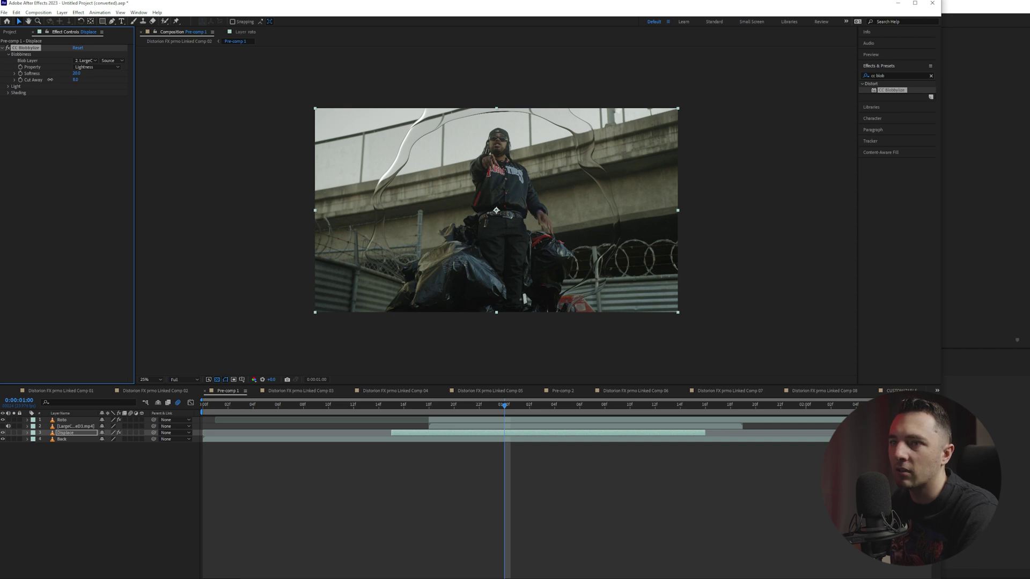
left_click_drag(75, 80, 65, 80)
left_click(82, 149)
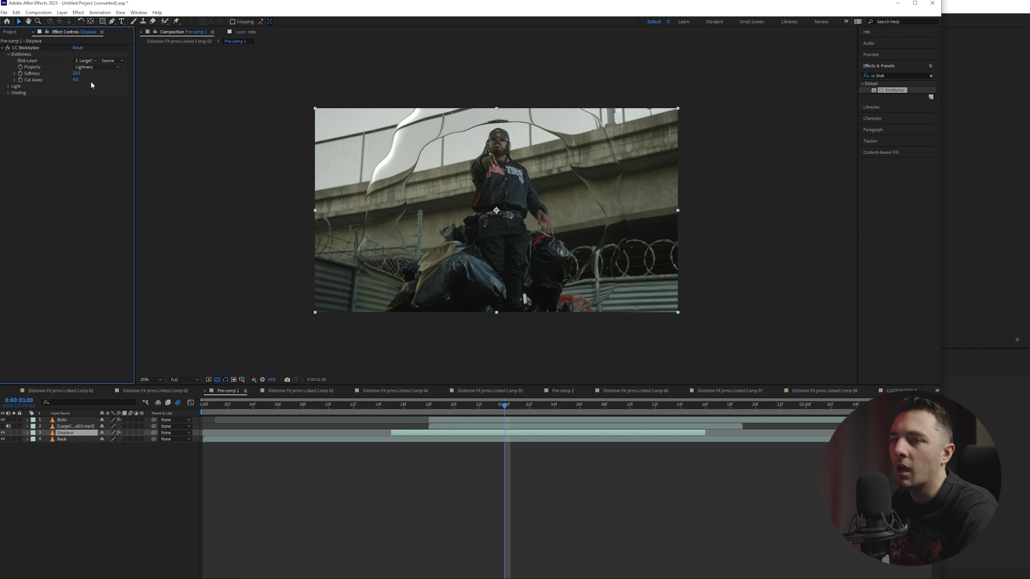
left_click(903, 77)
Step: Add a Tint effect to Displace with Map White To set to cyan
type("tint")
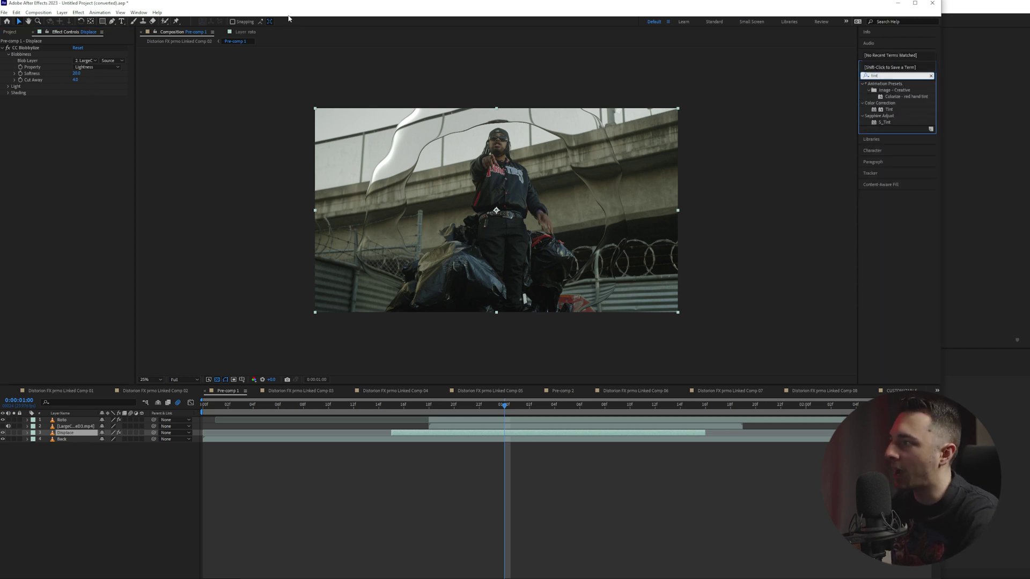
left_click_drag(891, 110, 69, 163)
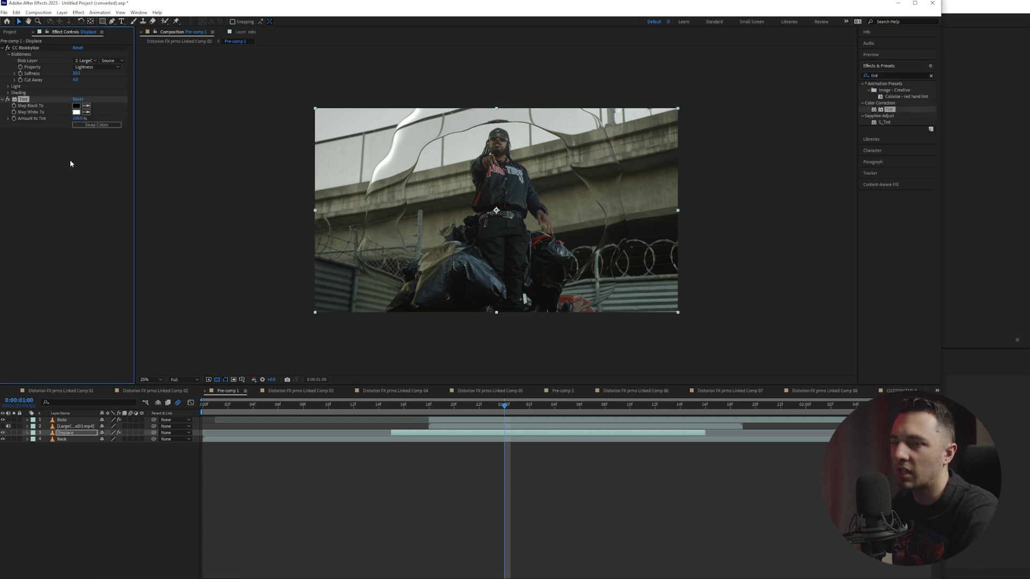
left_click(76, 112)
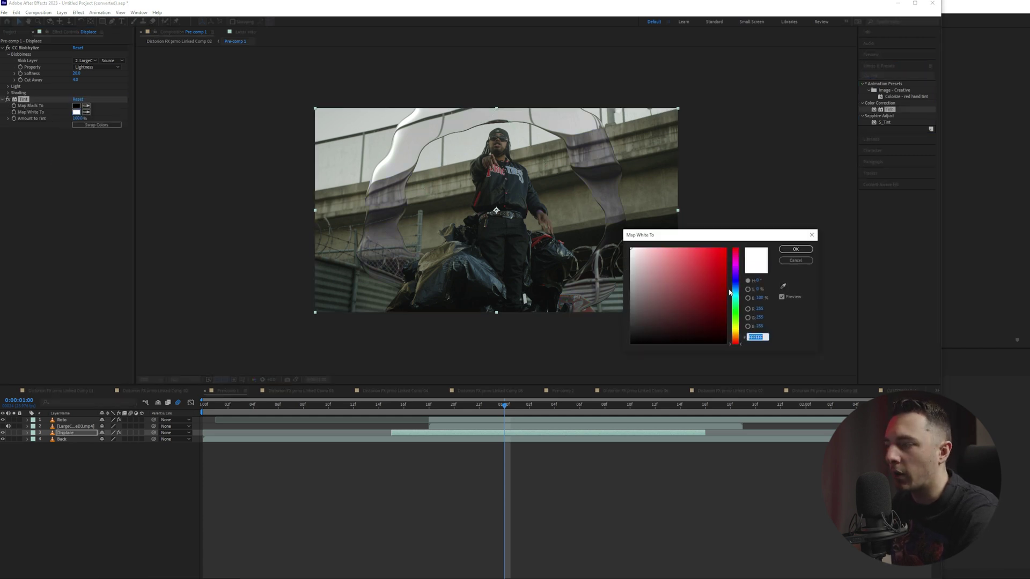
left_click_drag(732, 293, 739, 294)
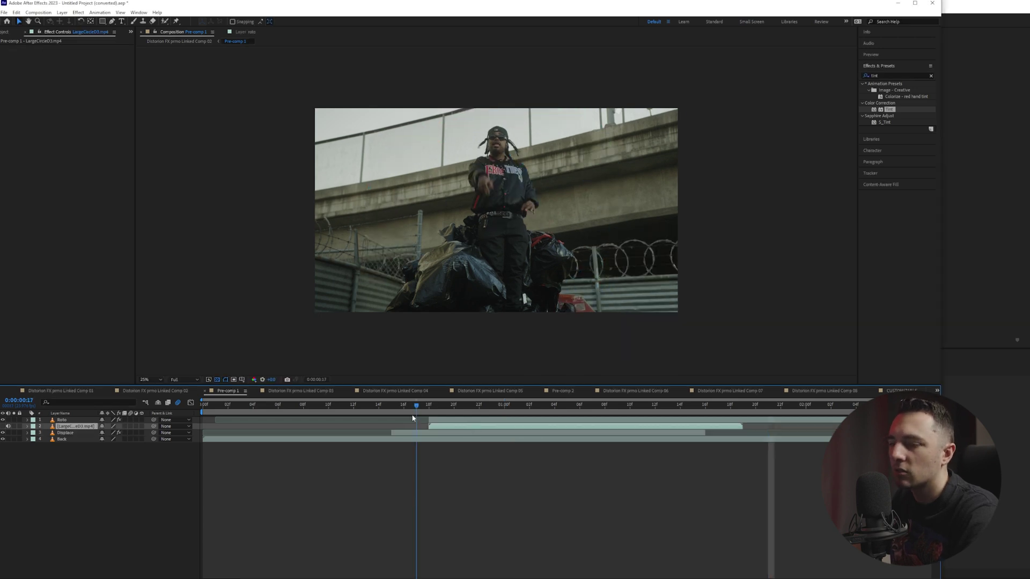
Step: Preview the tinted distortion from frame 0:00:00:16
left_click(402, 414)
key("space")
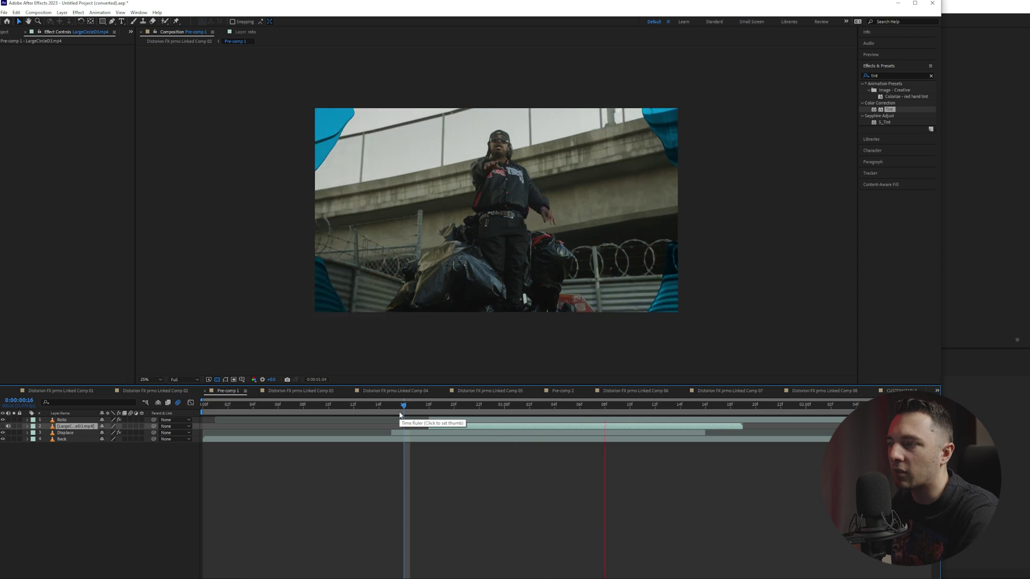
key("alt+Tab")
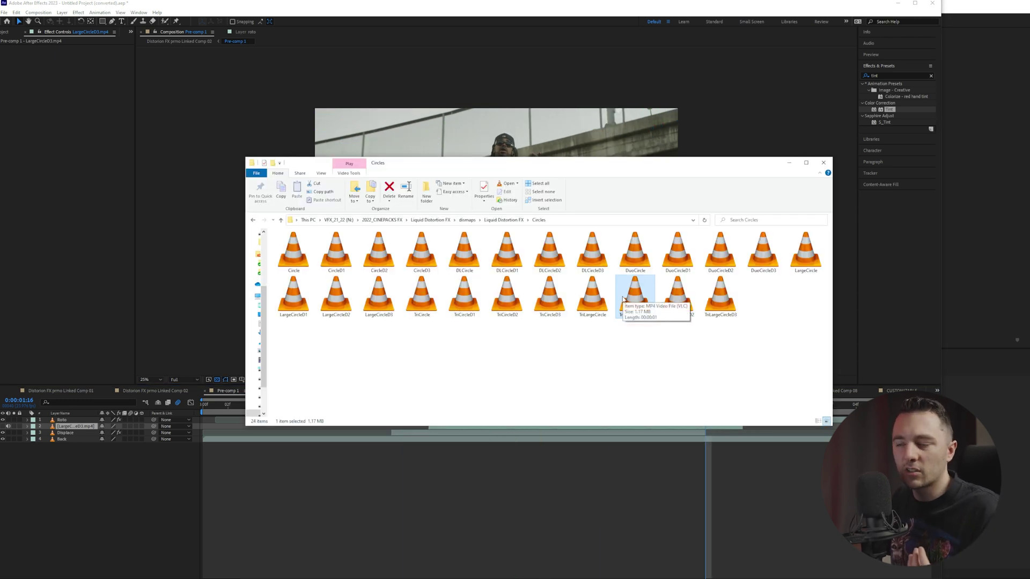
Step: Replace LargeCircleD3 with TriLargeCircleD1 below Roto, shifted later and fitted to the frame
left_click(634, 340)
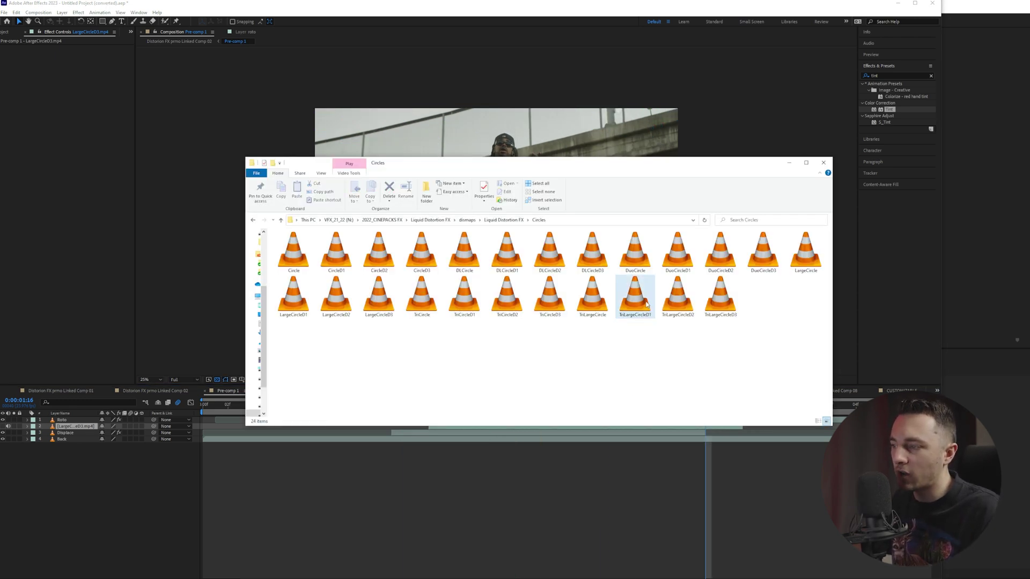
left_click_drag(647, 304, 32, 517)
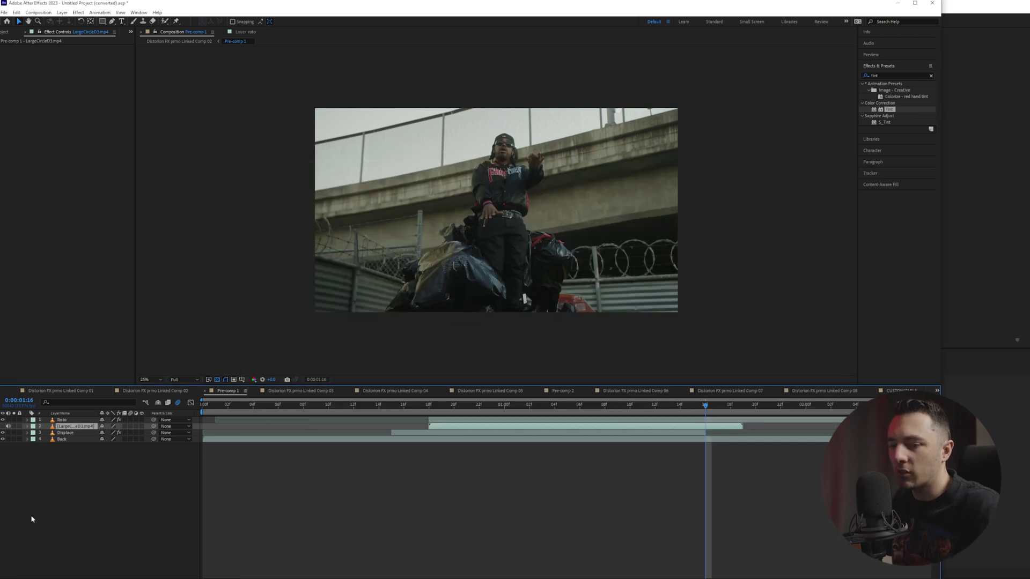
left_click_drag(82, 421, 76, 432)
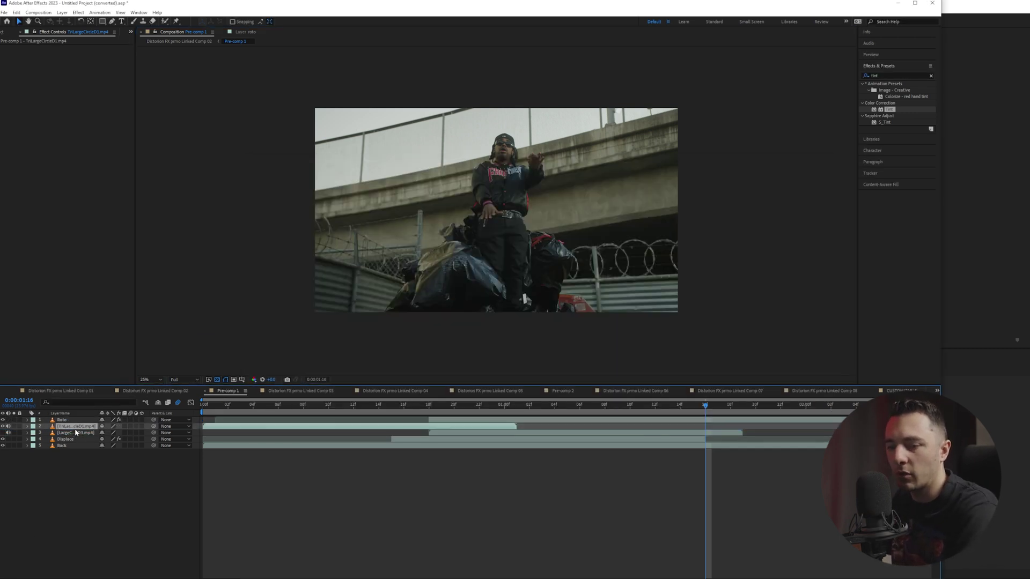
left_click(76, 432)
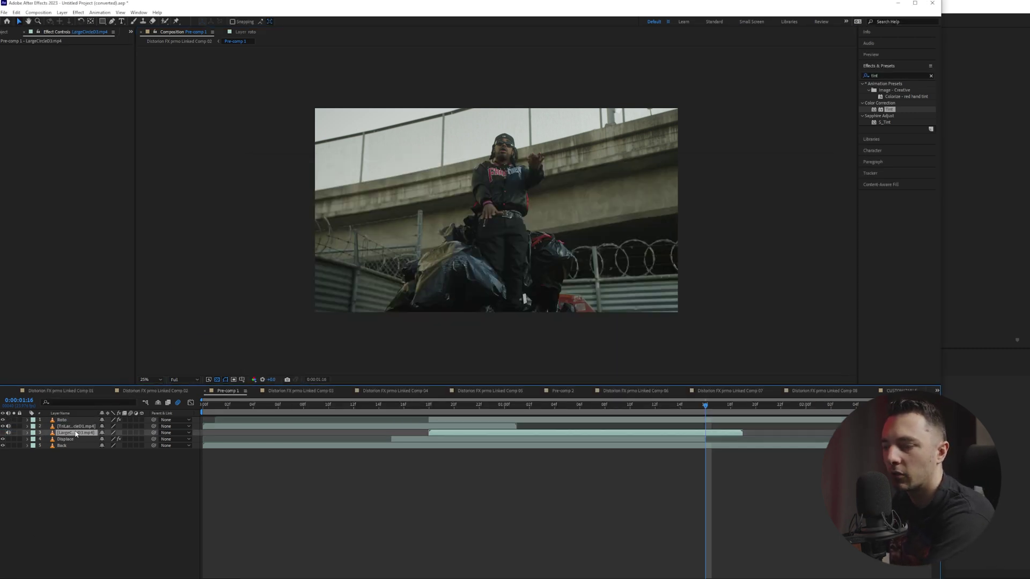
key("Delete")
left_click_drag(393, 426, 605, 423)
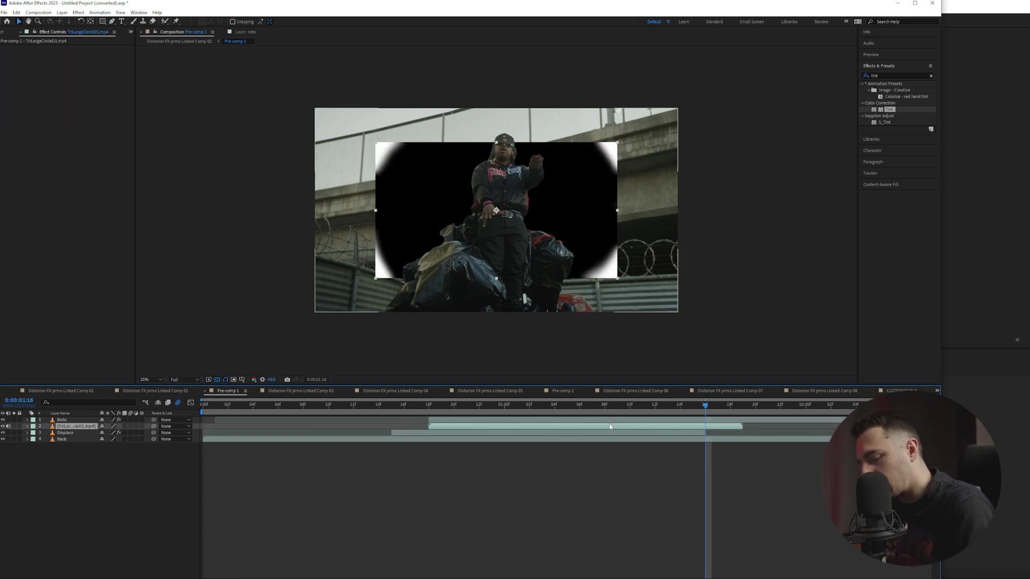
key("ctrl+alt+f")
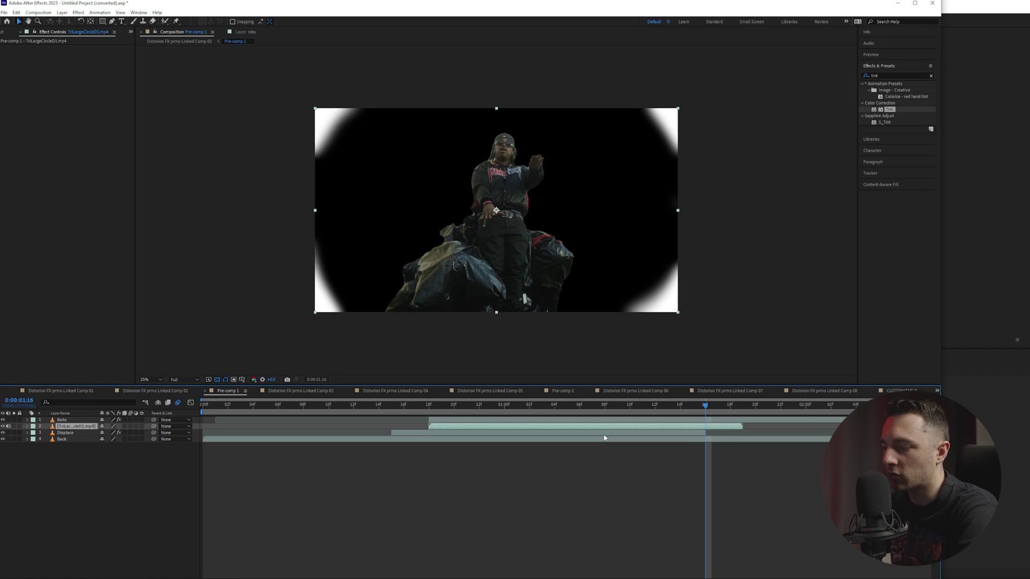
Step: Set the Displace layer's CC Blobbylize Blob Layer to TriLargeCircleD1
left_click(604, 434)
left_click_drag(3, 433, 3, 427)
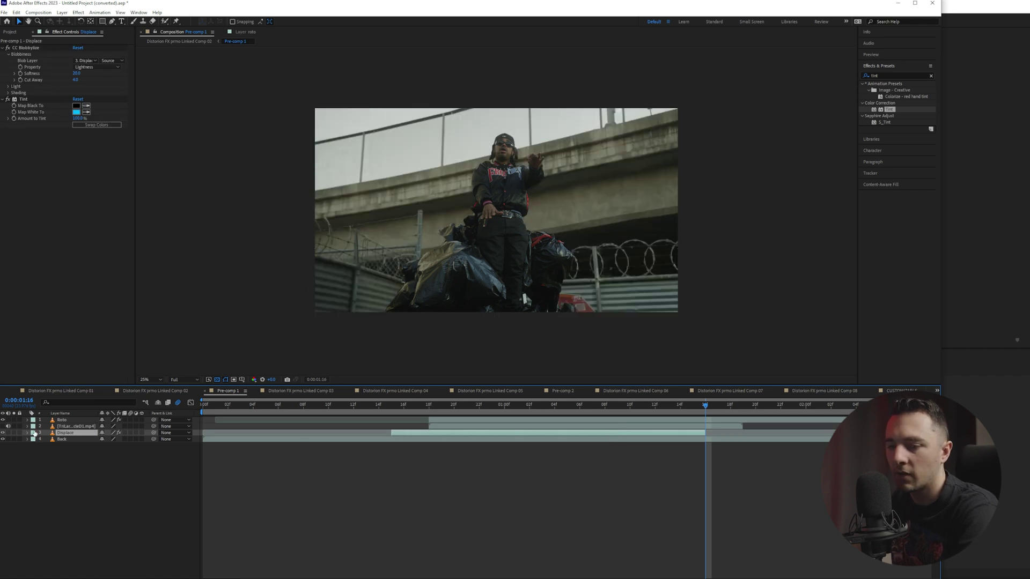
left_click(85, 60)
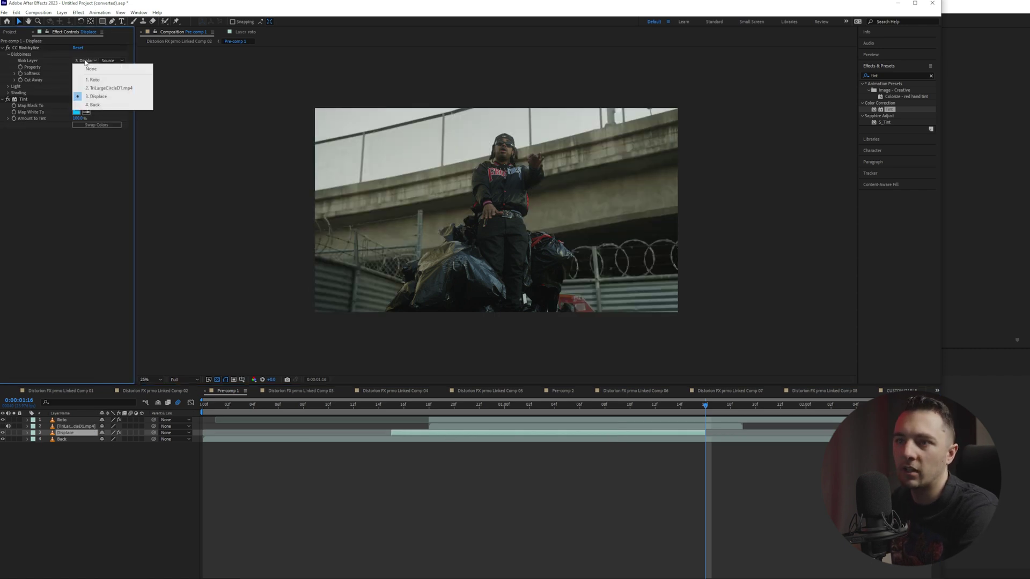
left_click(117, 89)
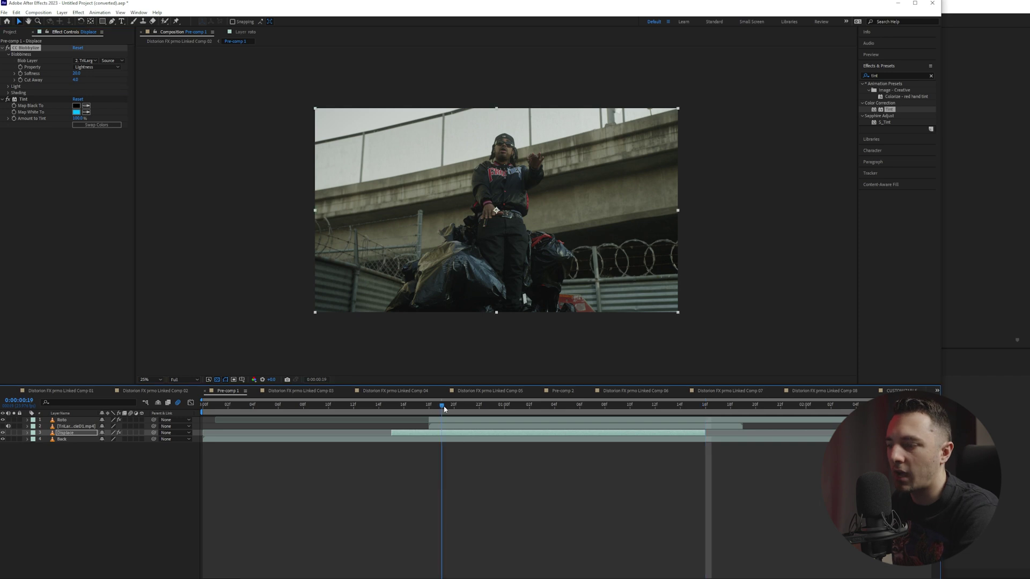
left_click_drag(434, 406, 579, 419)
Step: Raise CC Blobbylize Cut Away to 43.0 and preview the thinner distortion shapes
left_click_drag(76, 80, 88, 79)
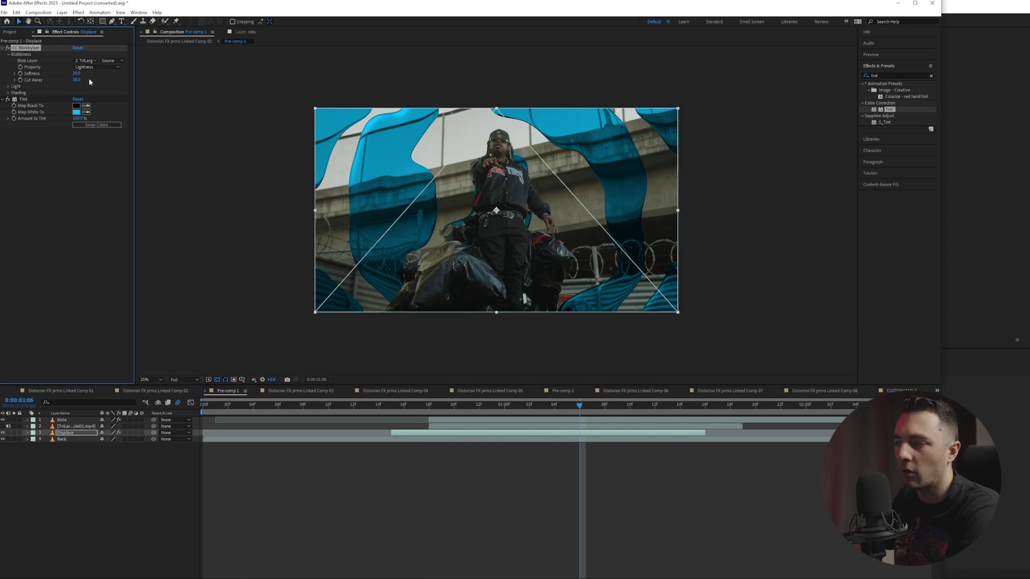
key("space")
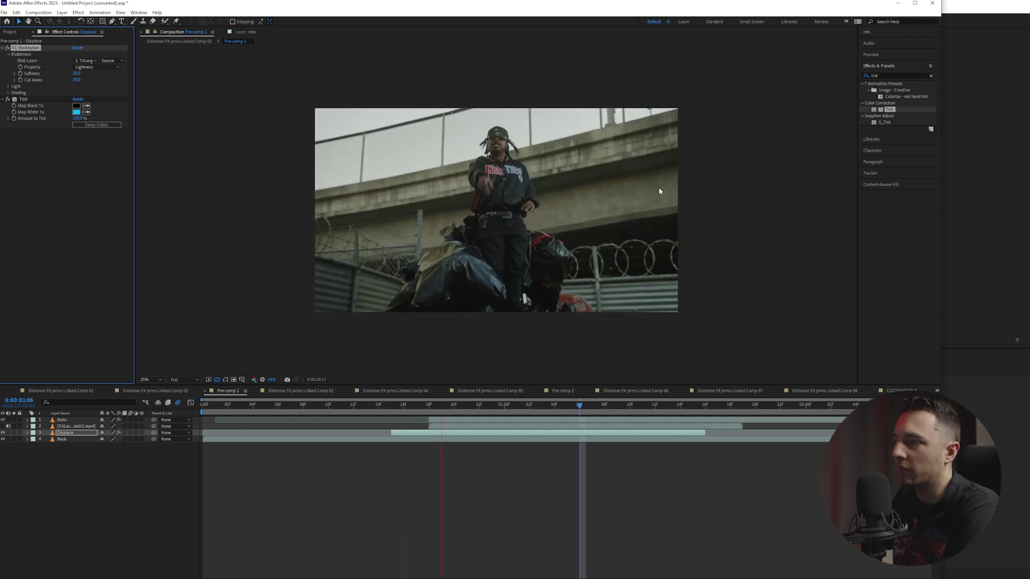
key("space")
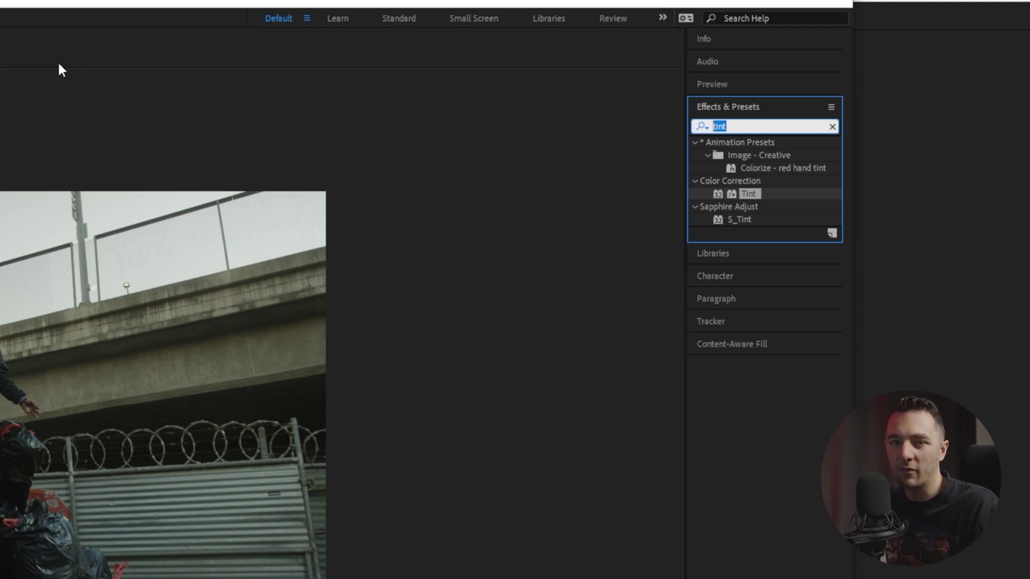
Step: Apply Deep Glow to the Displace layer and preview the glow from frame 16
type("deep")
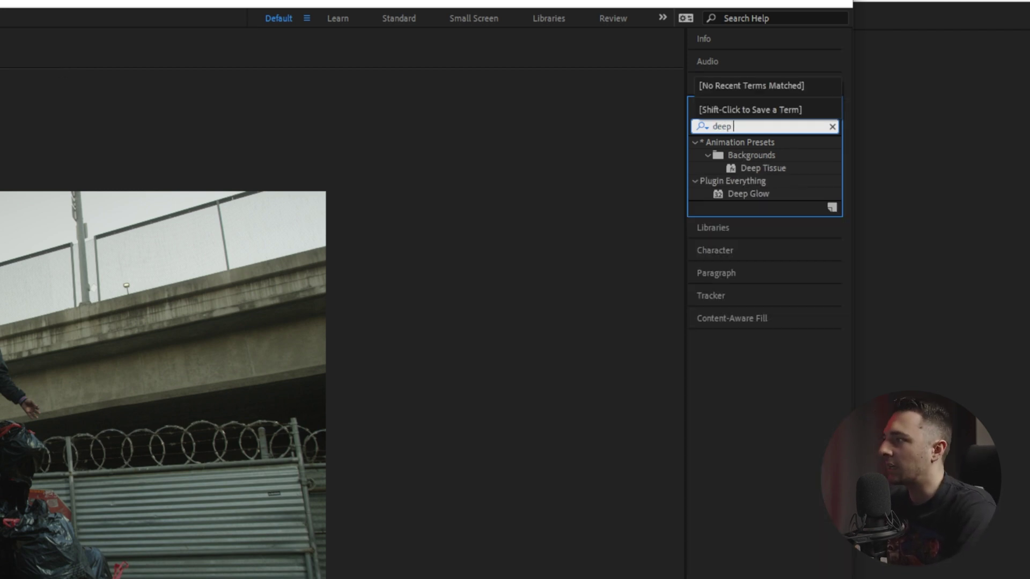
left_click_drag(727, 195, 397, 436)
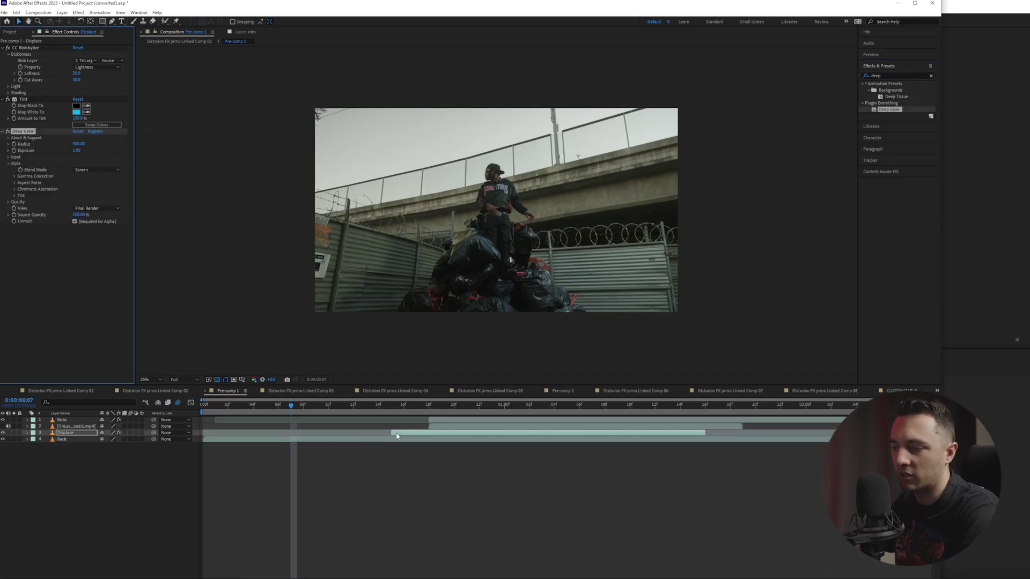
left_click(403, 405)
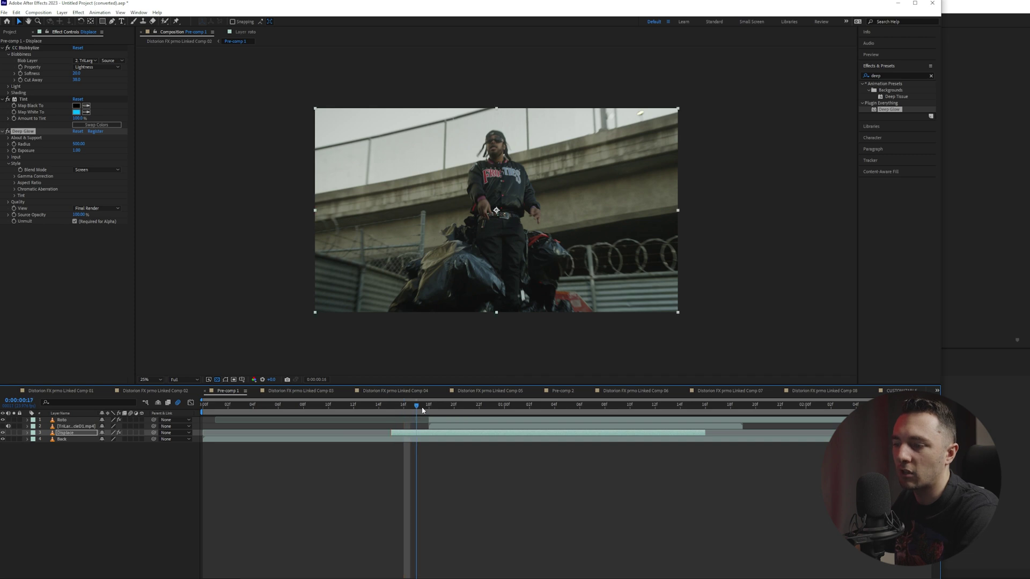
key("Page_Down")
key("space")
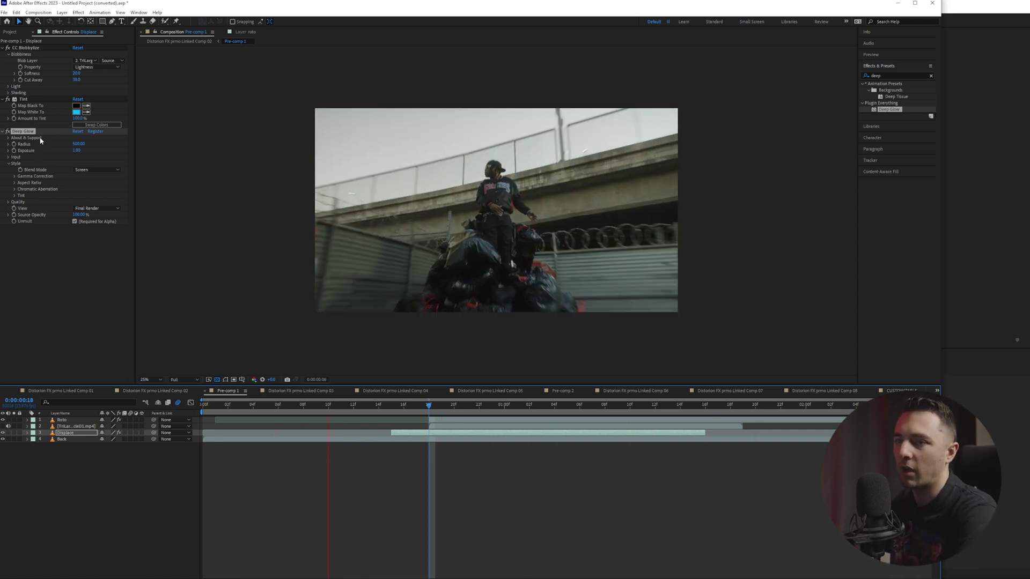
key("space")
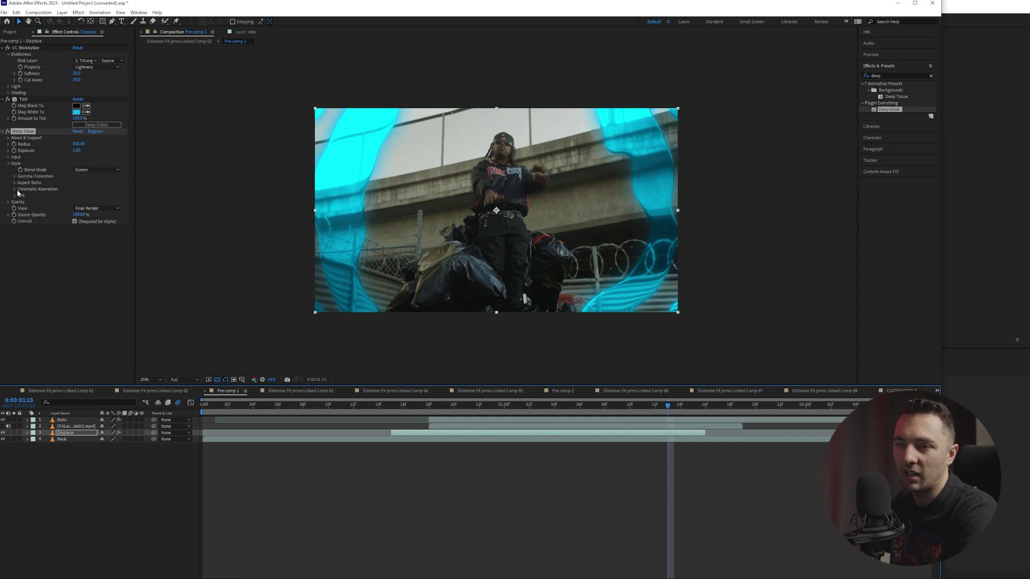
Step: Enable the glow's Chromatic Aberration at Amount 0.43 and its red Tint, checking frame 18
left_click(15, 189)
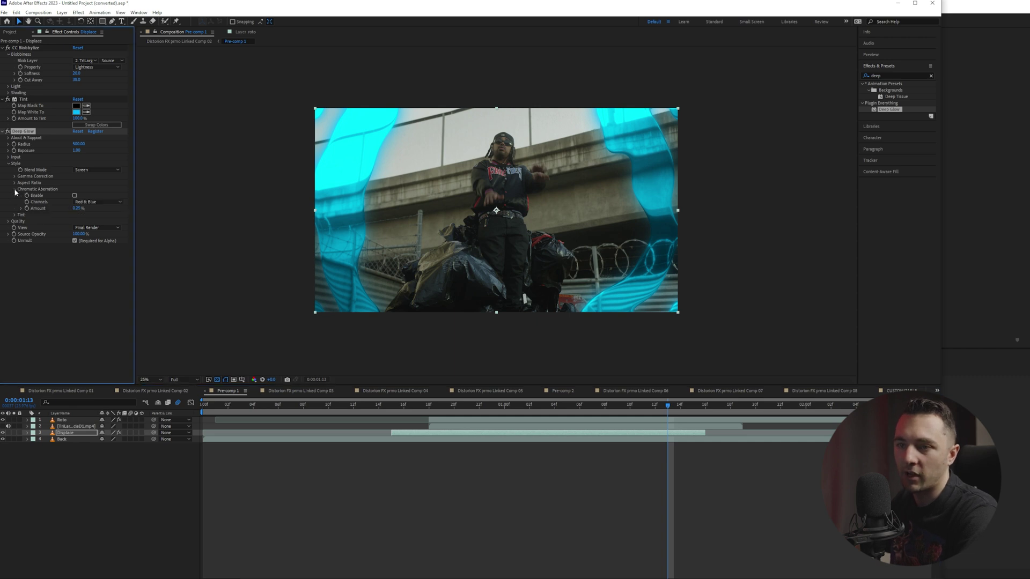
left_click(76, 196)
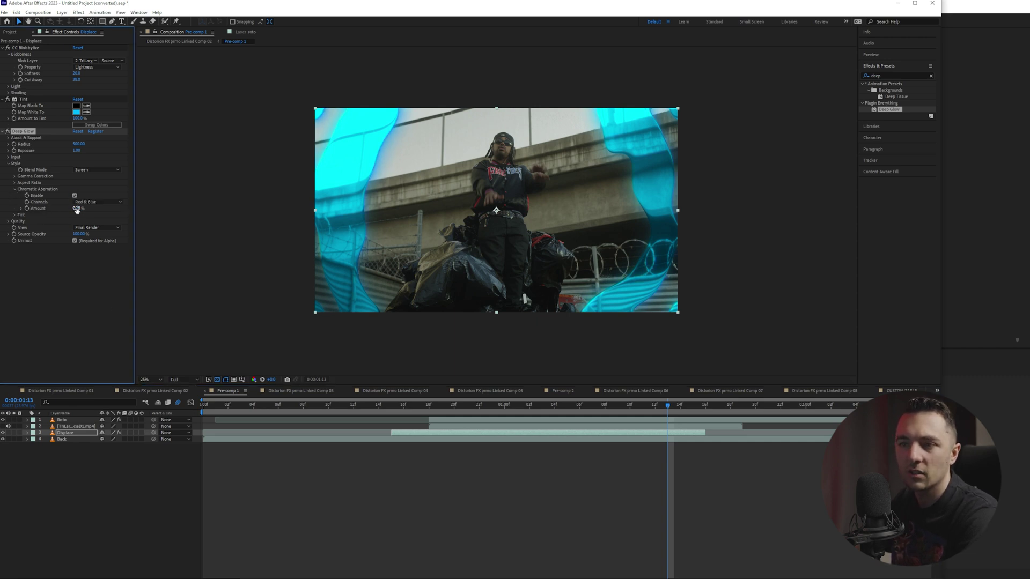
left_click_drag(84, 208, 103, 209)
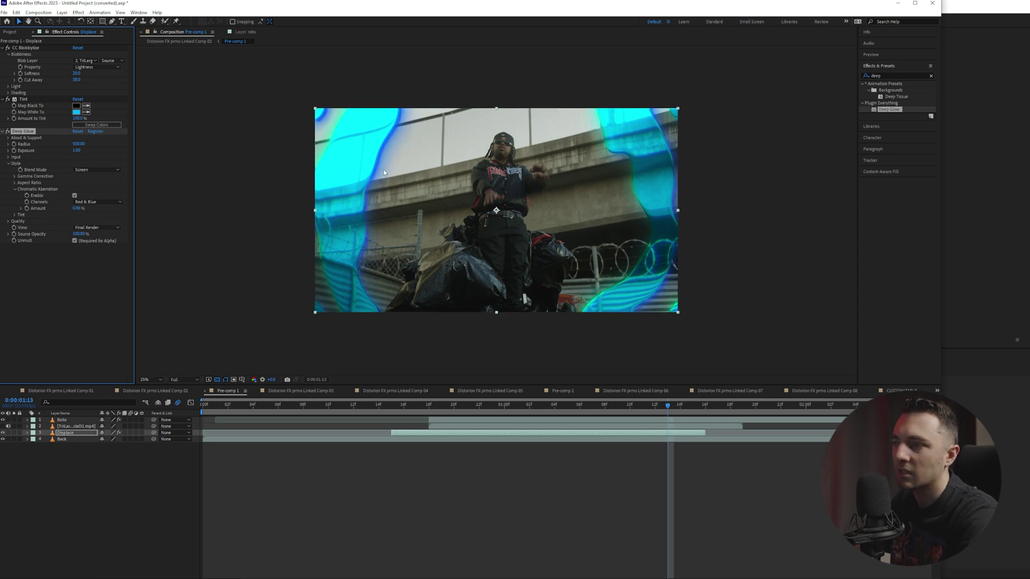
key("space")
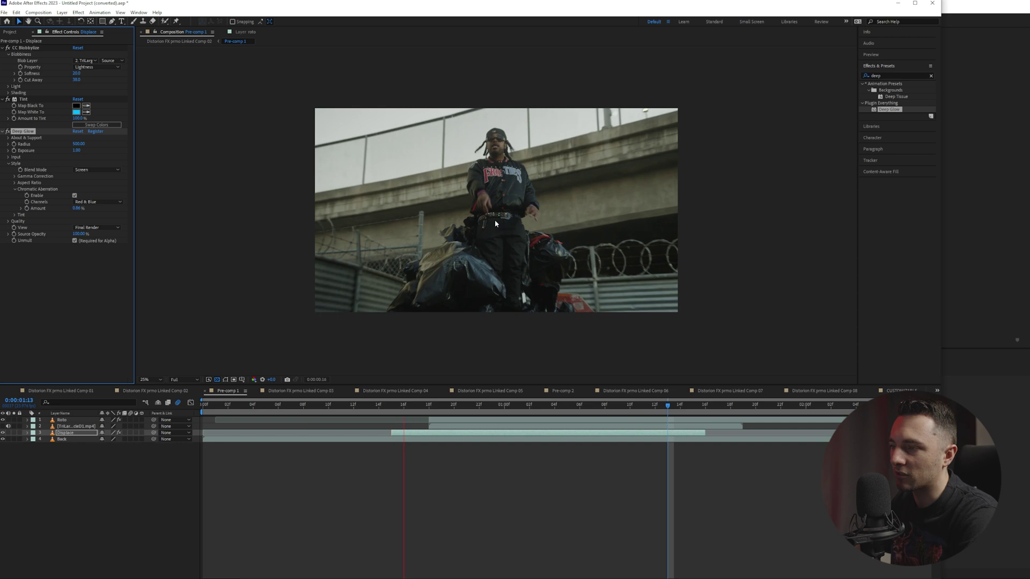
left_click(15, 215)
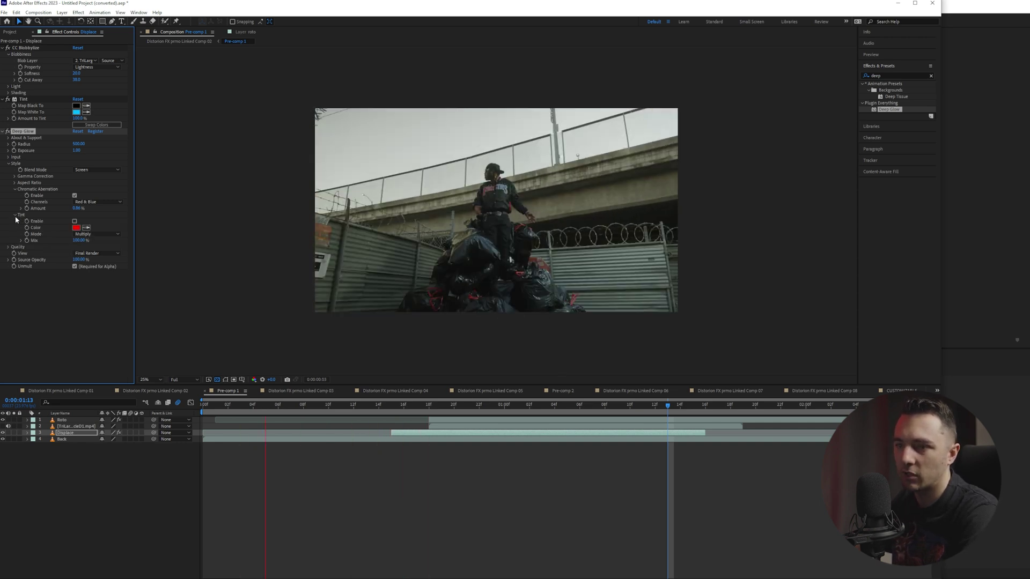
left_click(15, 215)
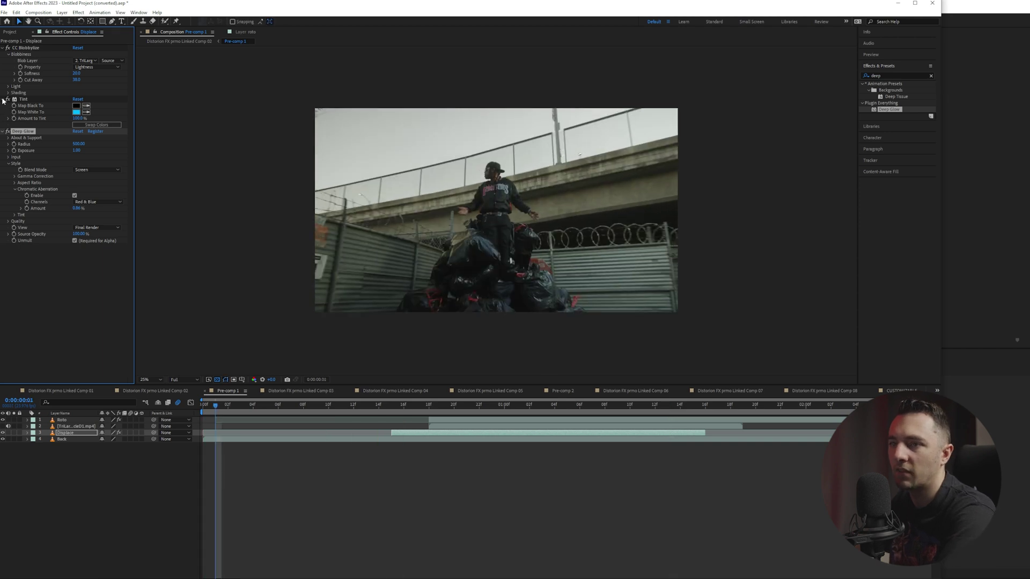
left_click(15, 215)
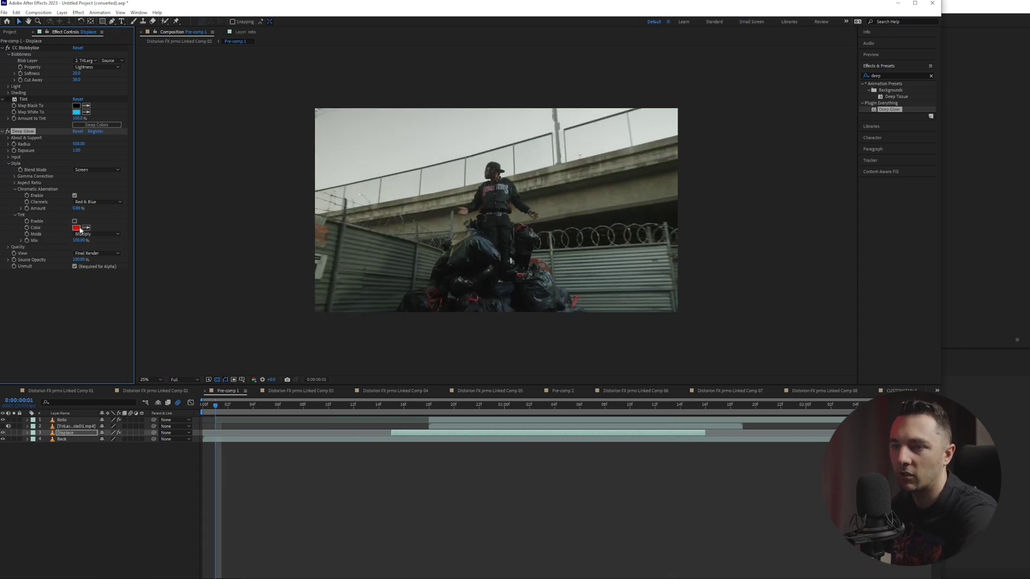
left_click(430, 406)
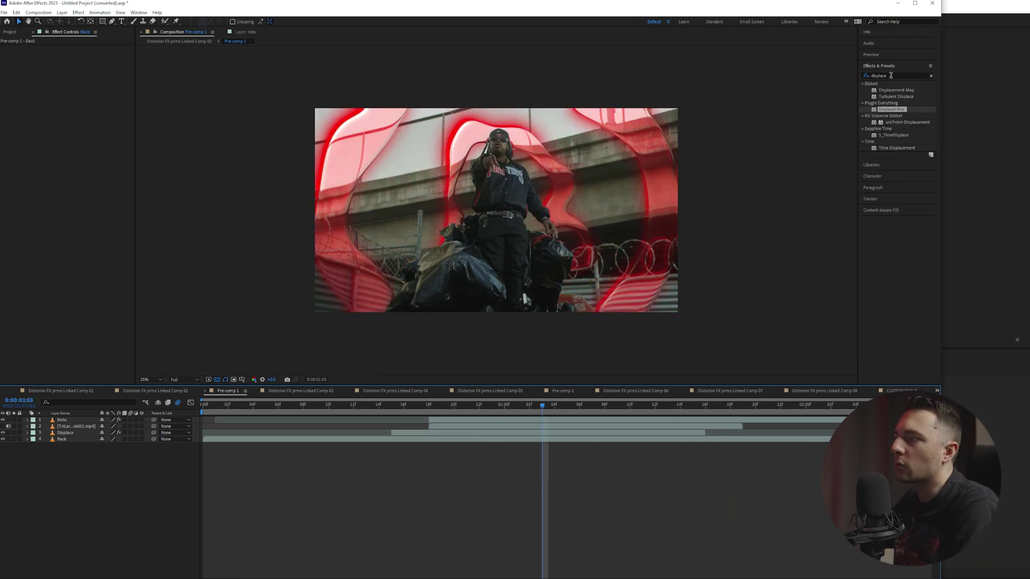
Step: Search 'radial' and apply CC Radial Blur to the Displace layer
left_click(891, 76)
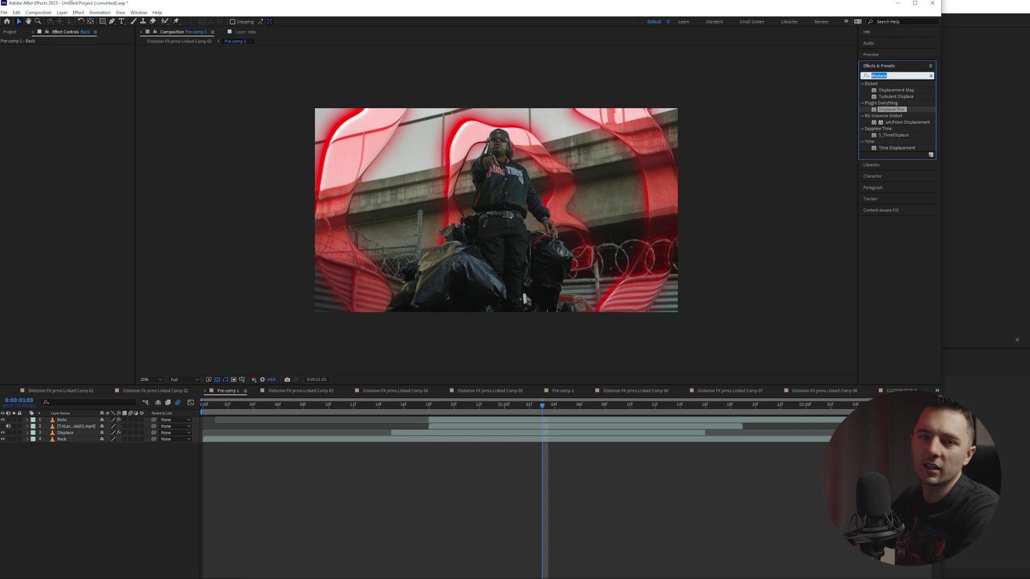
type("radial")
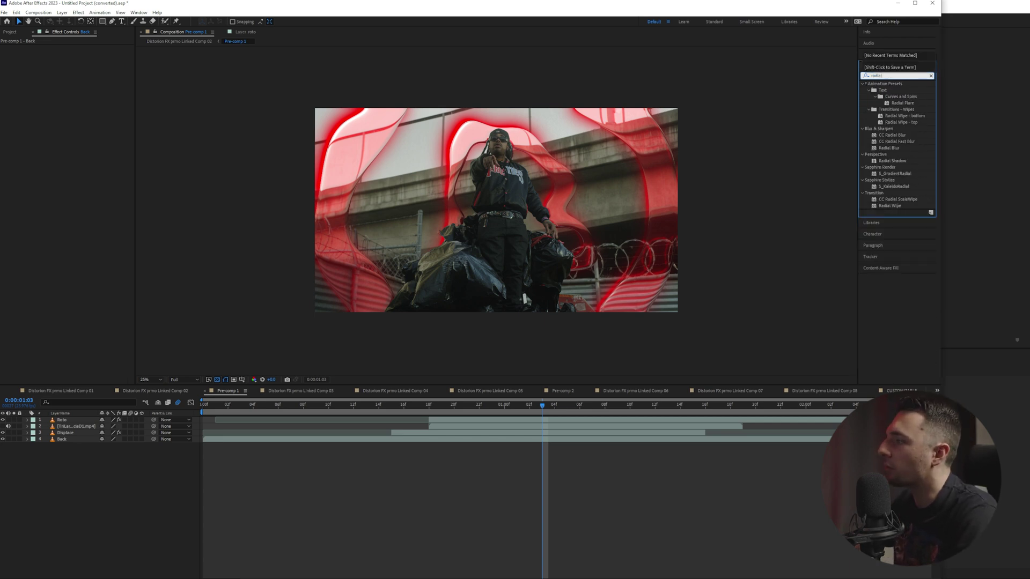
left_click_drag(888, 137, 352, 425)
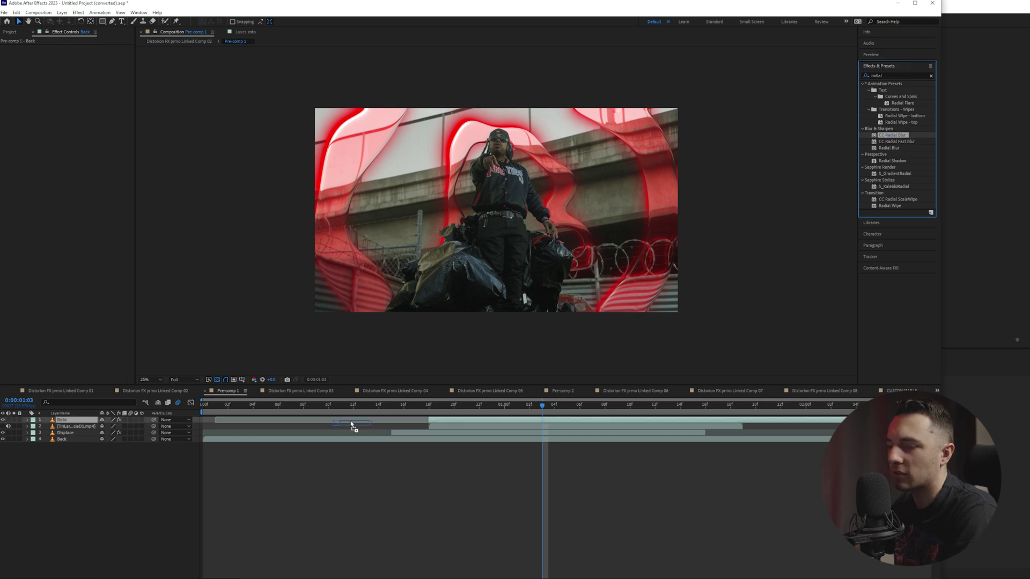
left_click_drag(446, 424, 448, 432)
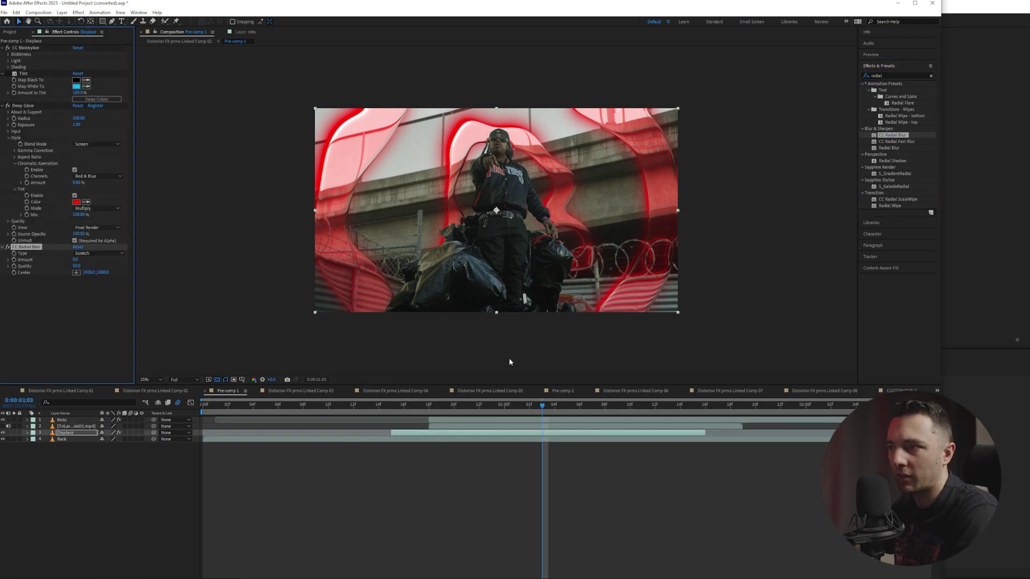
left_click(31, 308)
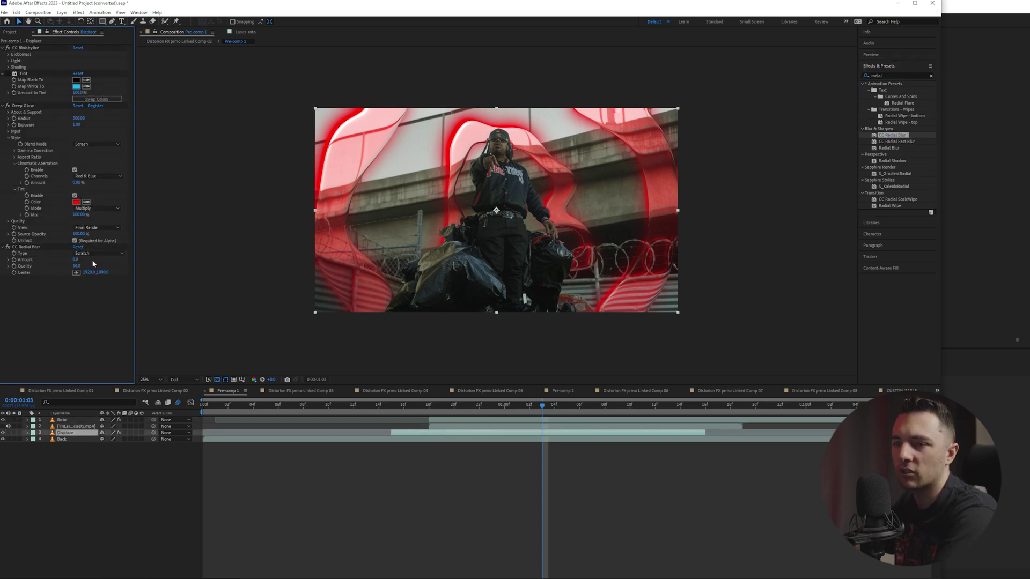
Step: Set the CC Radial Blur Amount to 2 and preview the softened rings from frame 19
left_click_drag(78, 262, 86, 260)
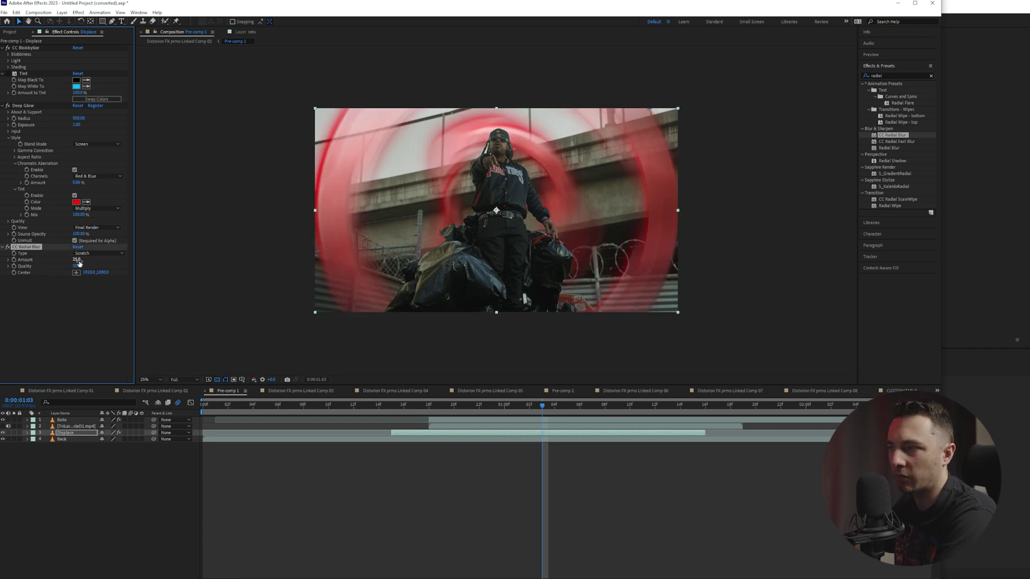
left_click(77, 260)
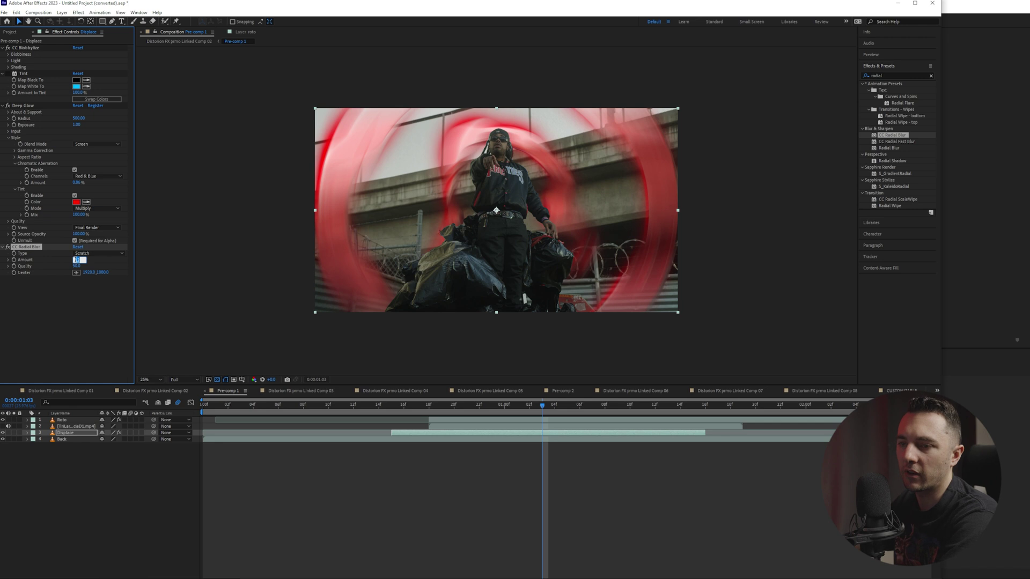
type("2")
key("Return")
left_click(71, 308)
left_click(441, 406)
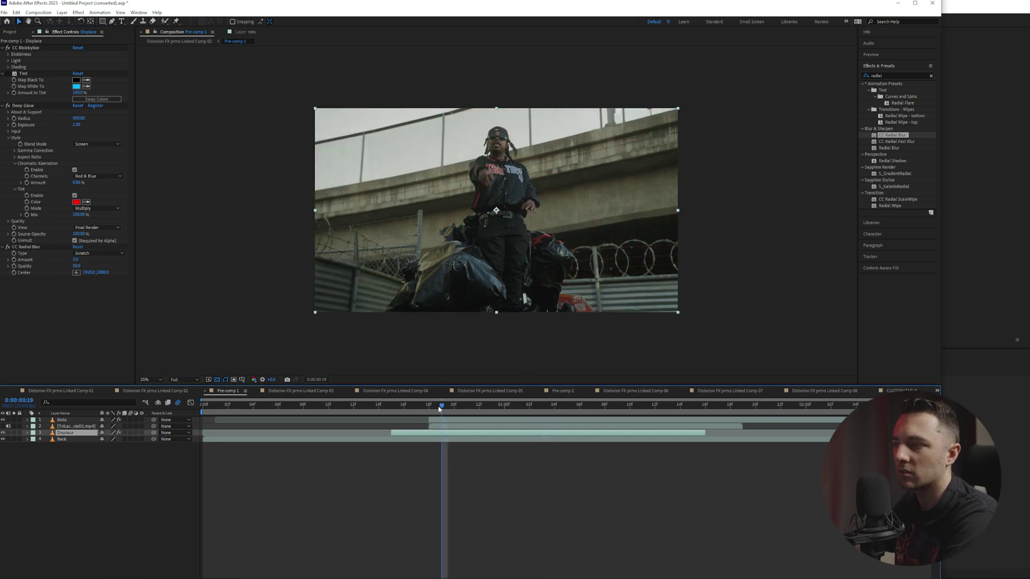
key("space")
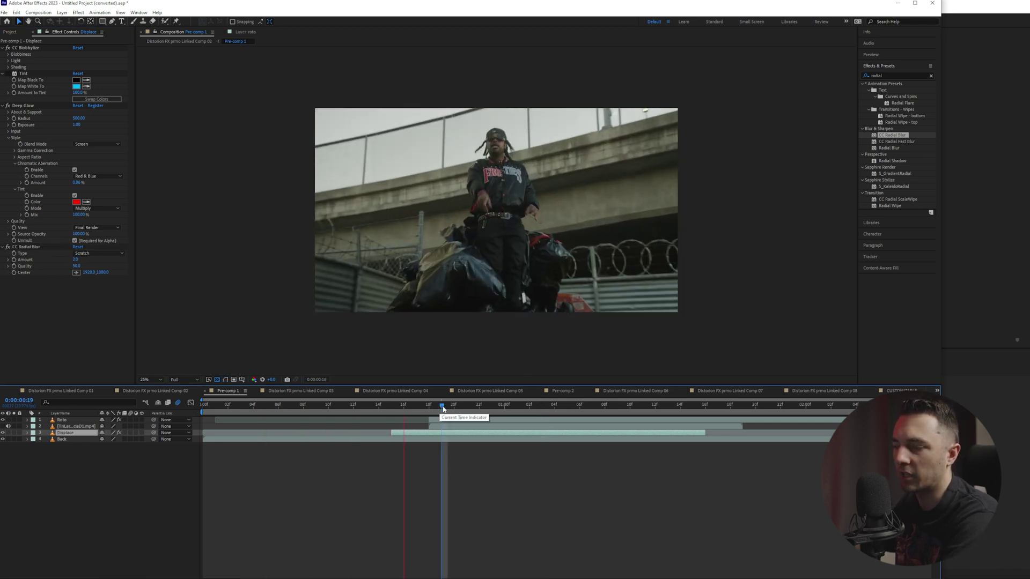
key("space")
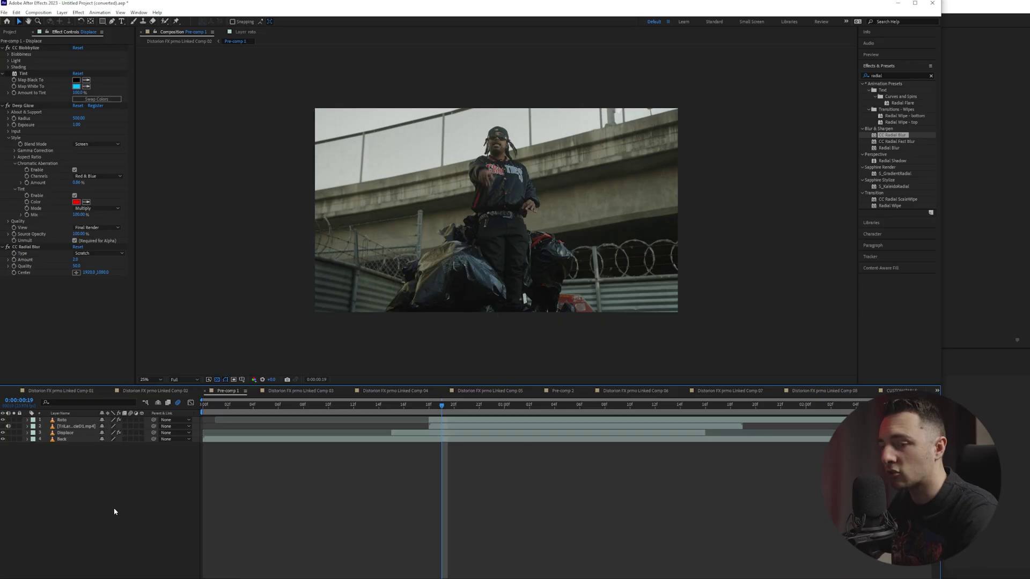
left_click_drag(111, 509, 92, 478)
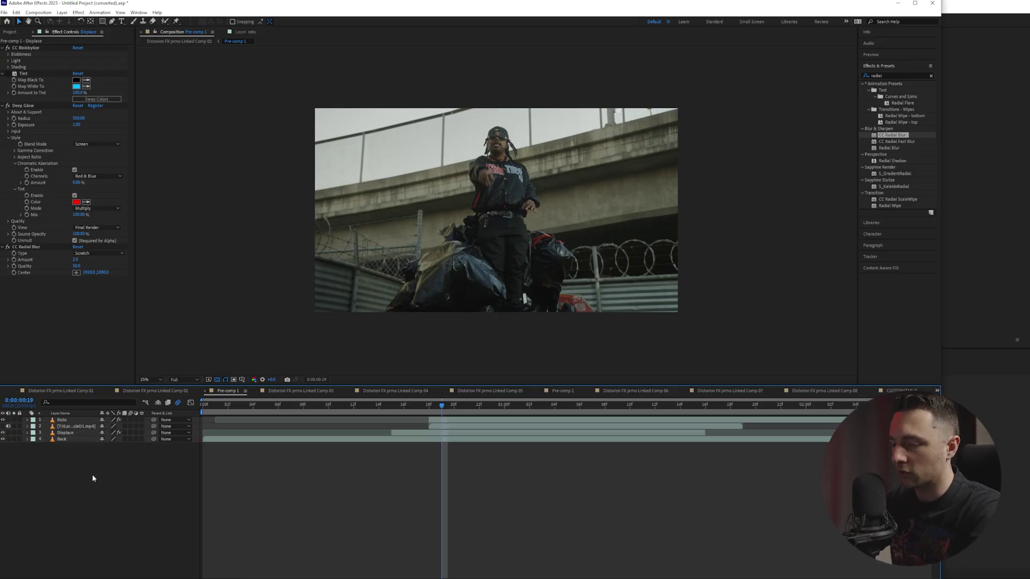
Step: Pre-compose all four layers into Pre-comp 5 and play back the result
key("ctrl+a")
key("ctrl+shift+c")
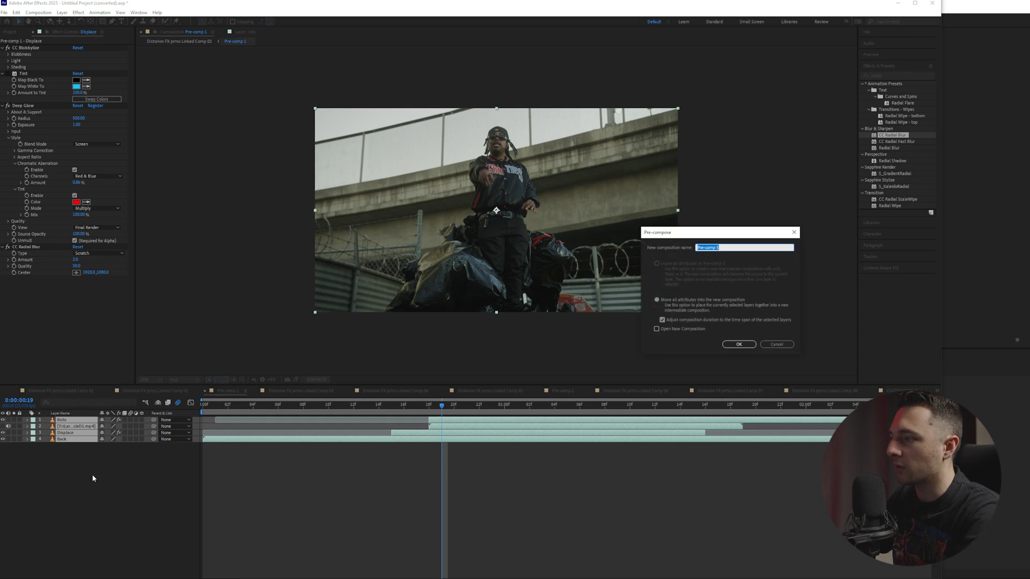
left_click(744, 347)
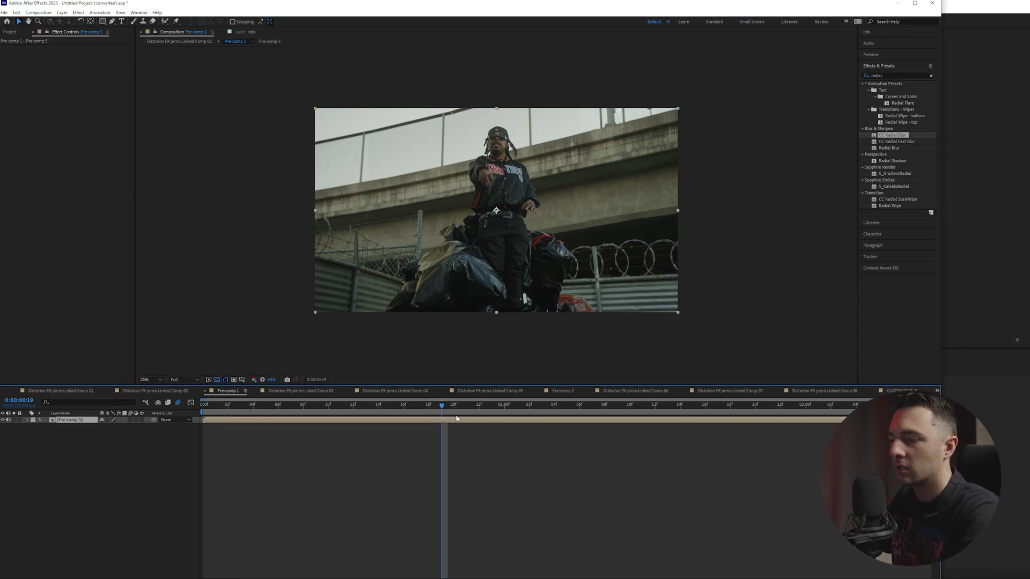
key("space")
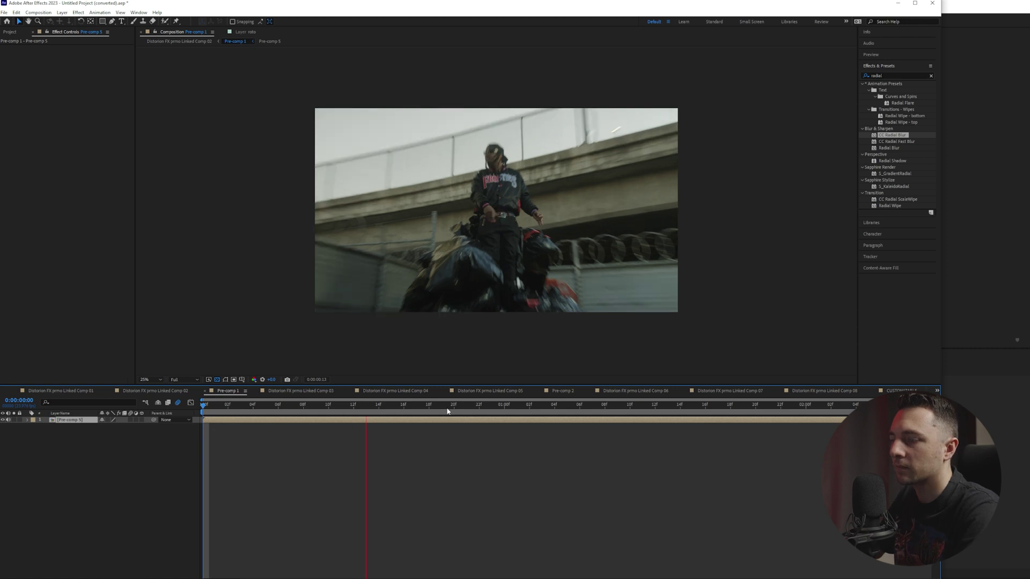
left_click(138, 13)
Step: Open the Shake Sauce panel and browse its Keyframed presets such as Hard Hit With Flash
mouse_move(156, 52)
left_click(411, 67)
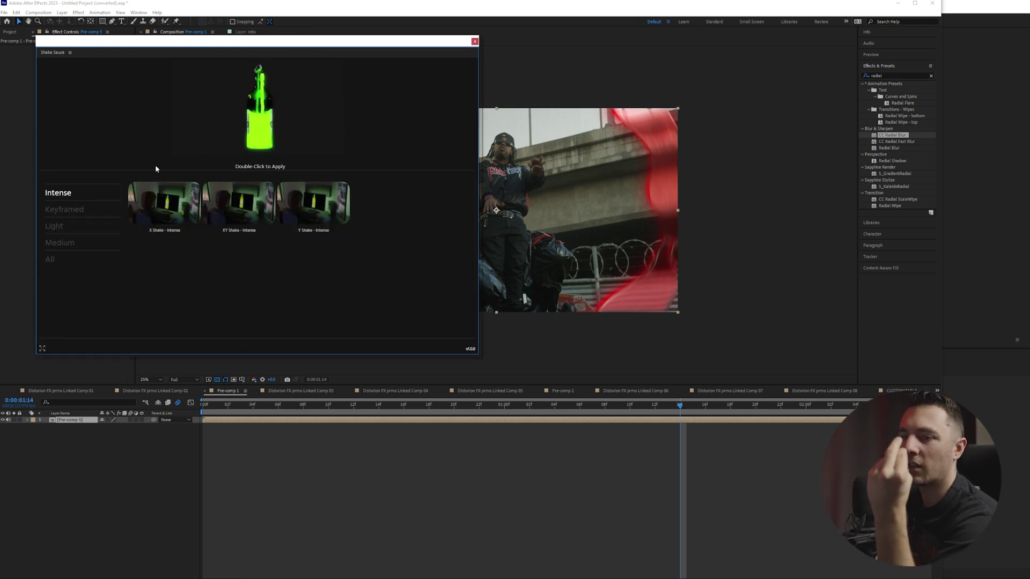
left_click(91, 210)
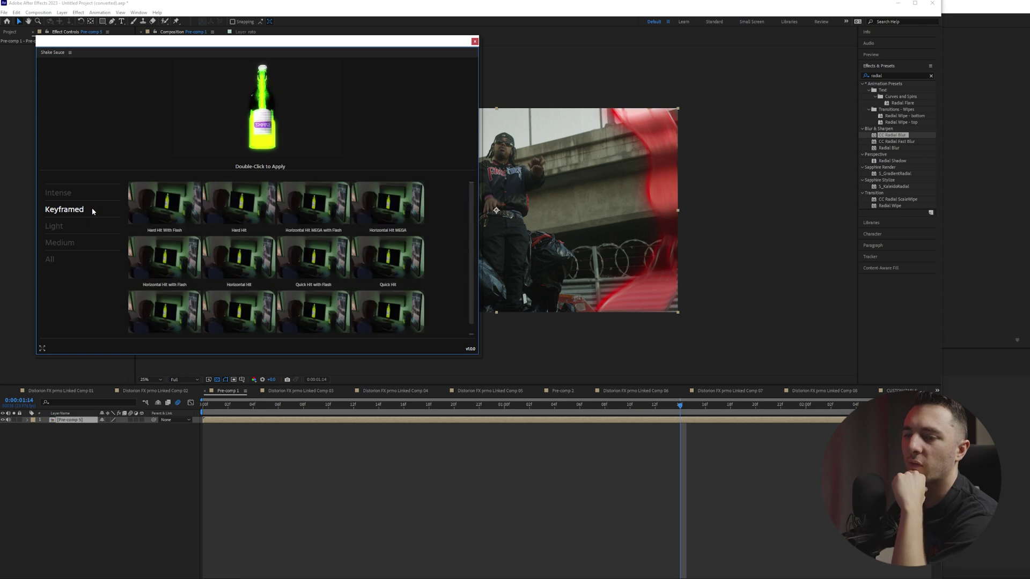
mouse_move(139, 213)
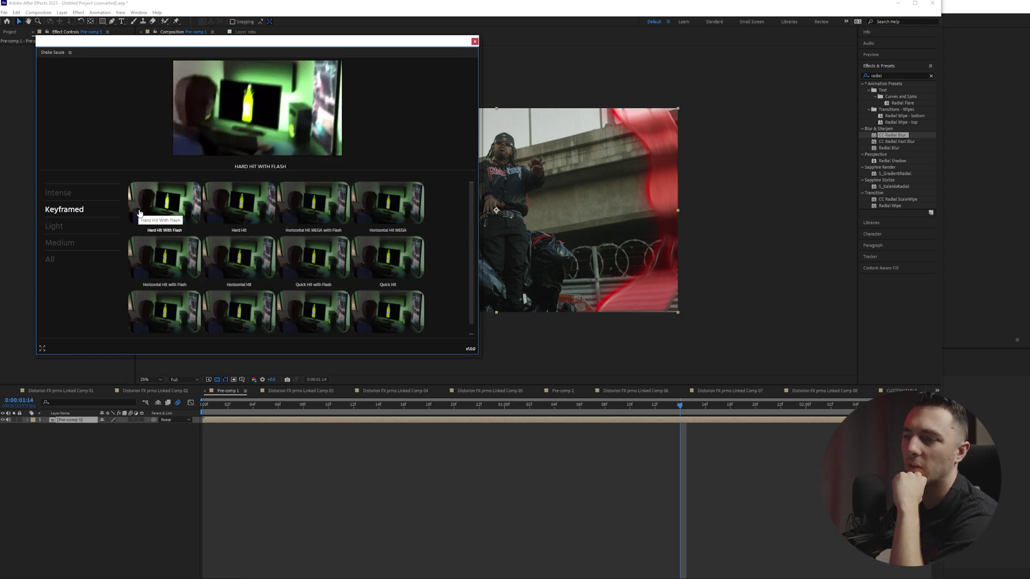
mouse_move(397, 215)
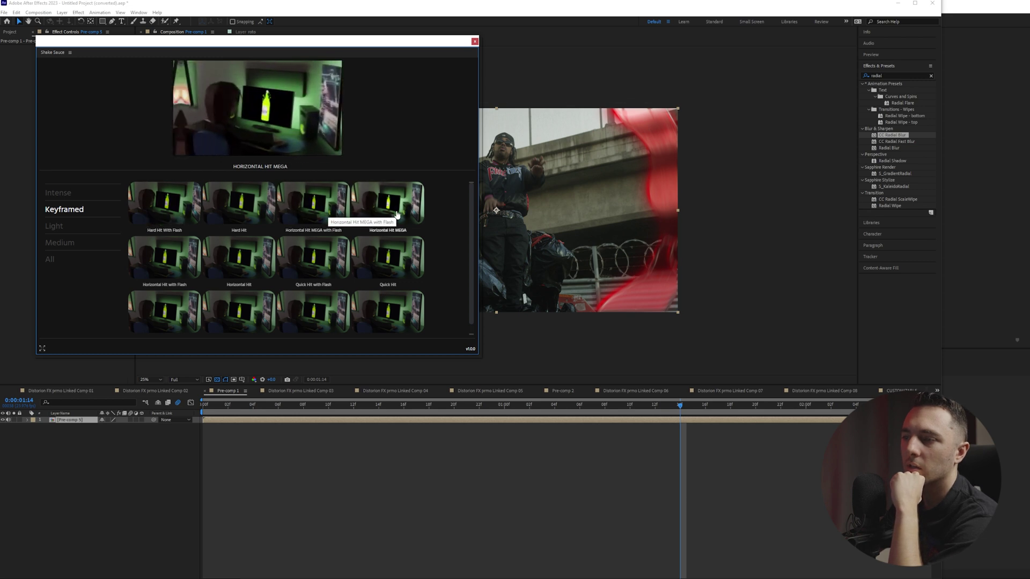
scroll(397, 214, "down", 1)
mouse_move(373, 301)
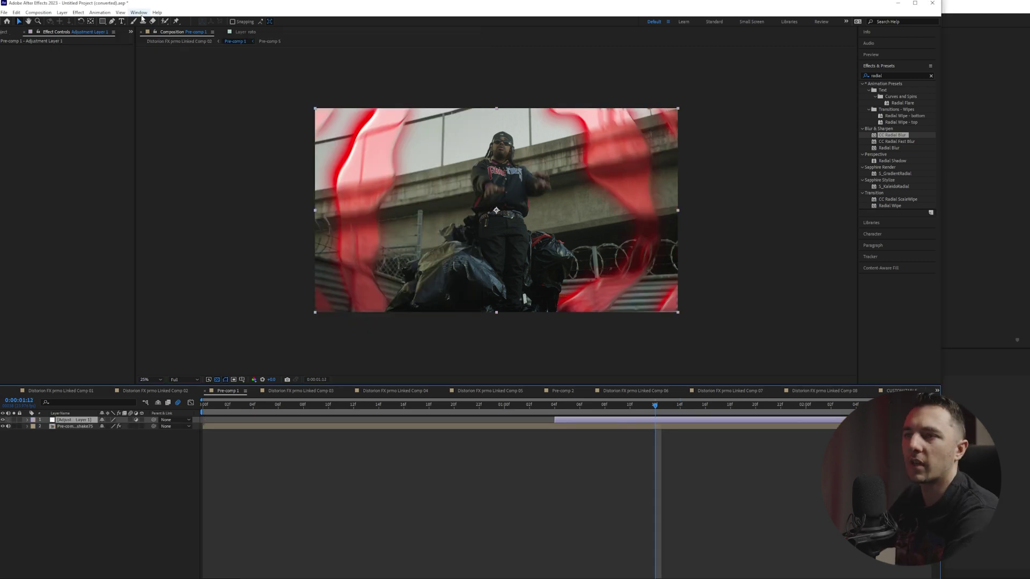
left_click(140, 13)
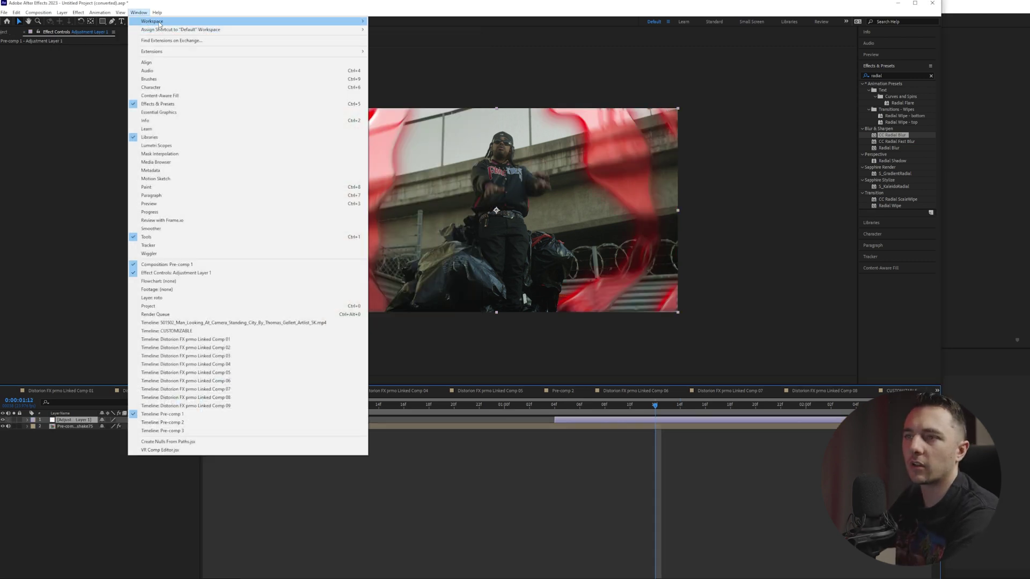
Step: Apply the Hard Hit With Flash shake preset and close the Shake Sauce panel
mouse_move(241, 21)
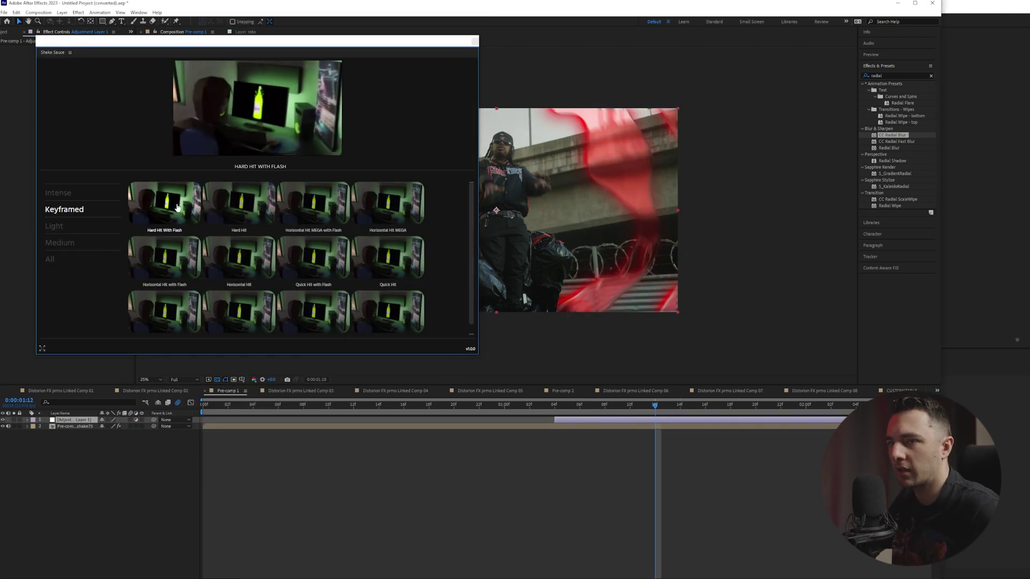
left_click(177, 208)
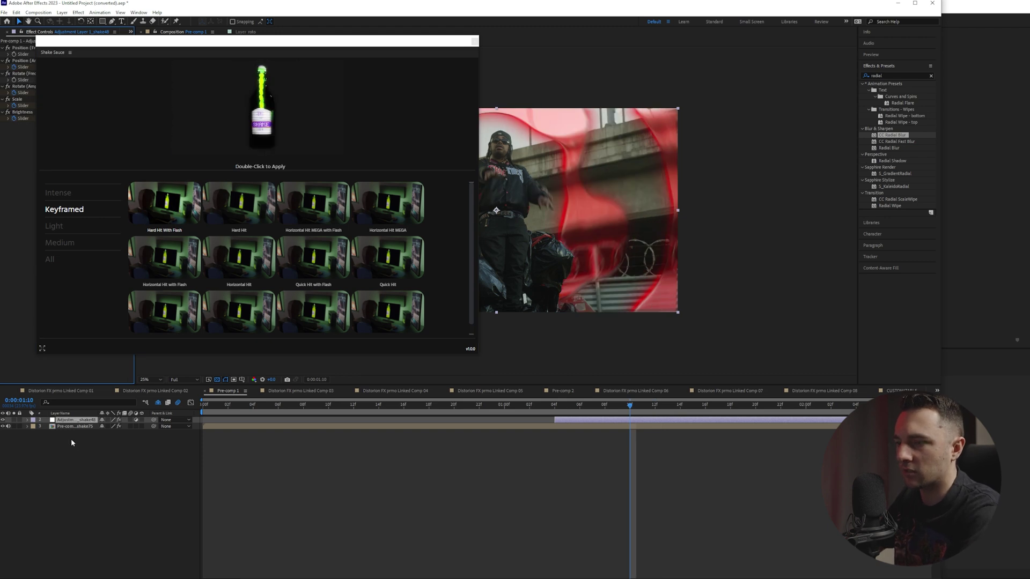
left_click(476, 42)
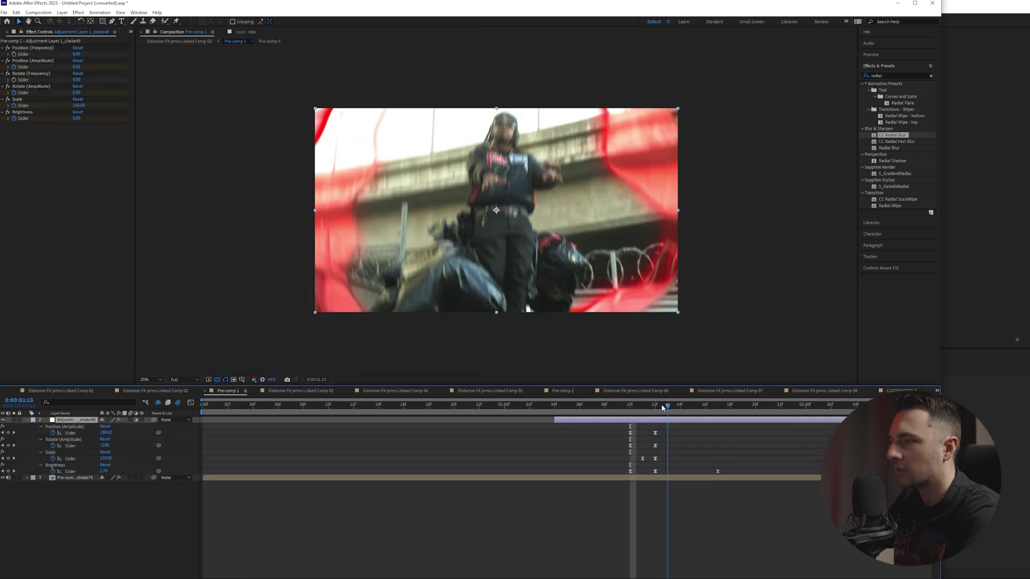
Step: Move the shake adjustment layer about 10 frames earlier and preview the hit from frame 18
left_click_drag(574, 420, 475, 427)
left_click(436, 411)
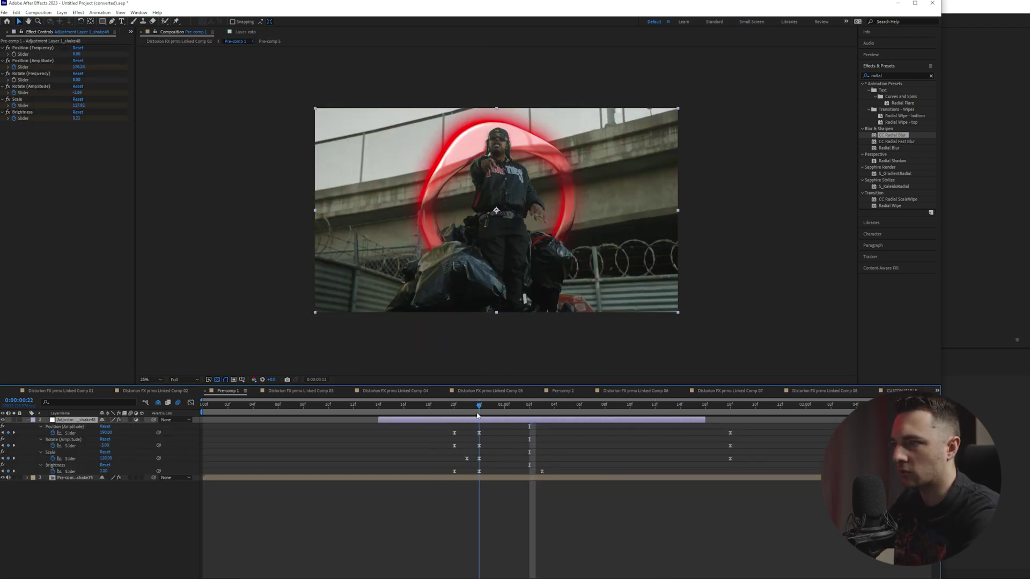
left_click_drag(478, 420, 453, 419)
left_click(424, 411)
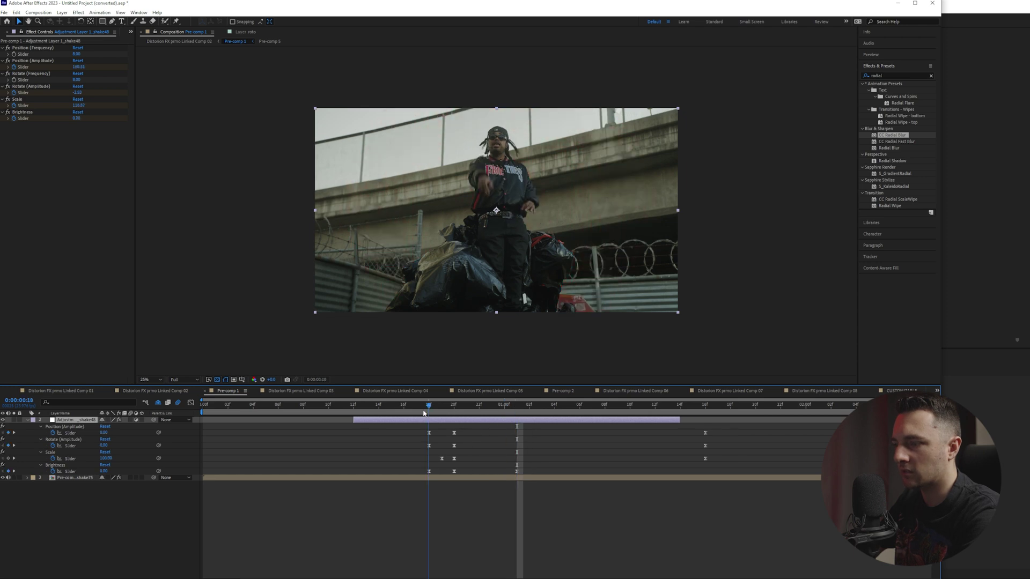
key("space")
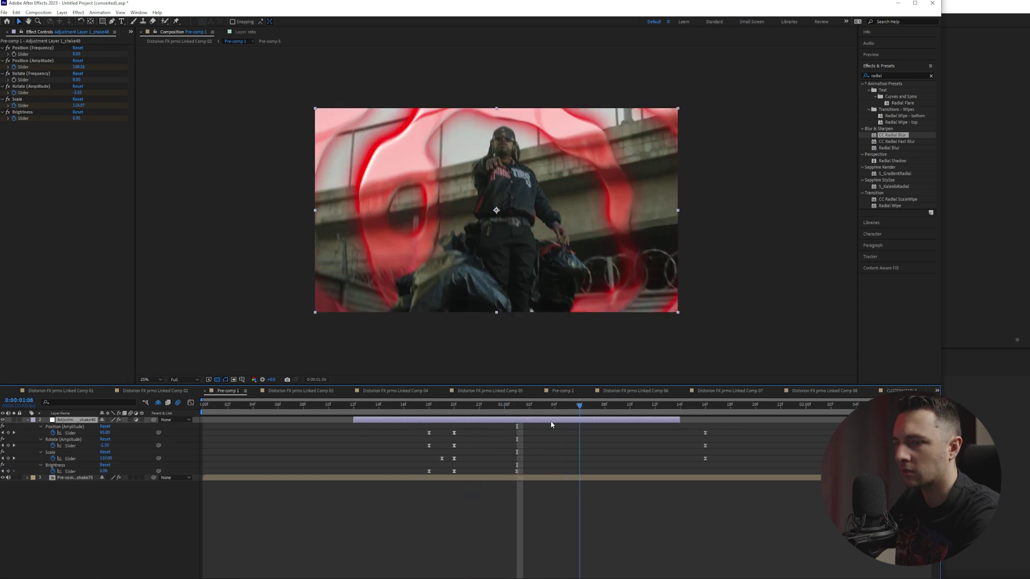
key("space")
Step: Move the Shake Sauce Controller layer earlier to match the adjustment layer
scroll(157, 403, "up", 1)
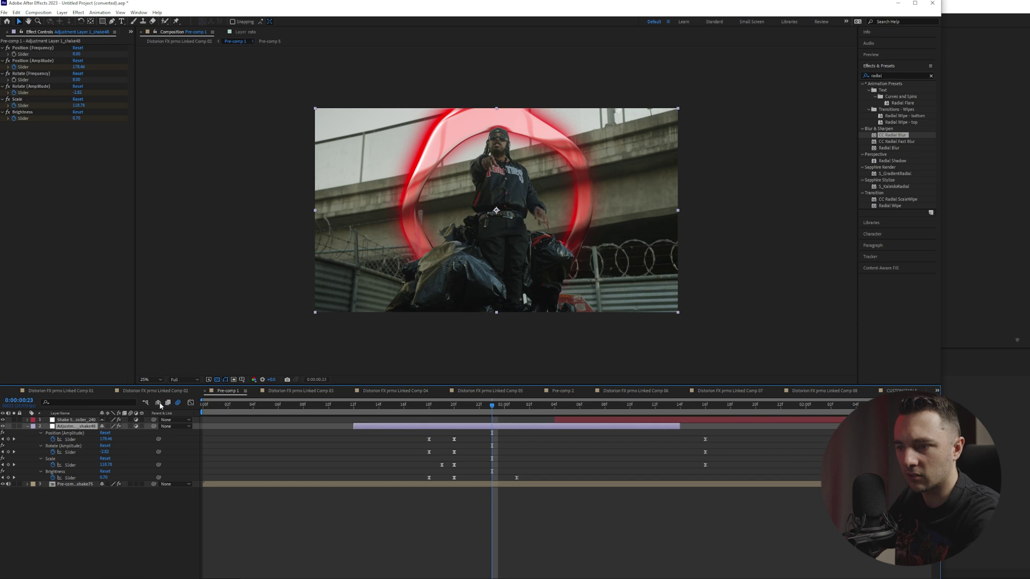
left_click_drag(626, 421, 425, 421)
left_click_drag(492, 441, 629, 441)
key("space")
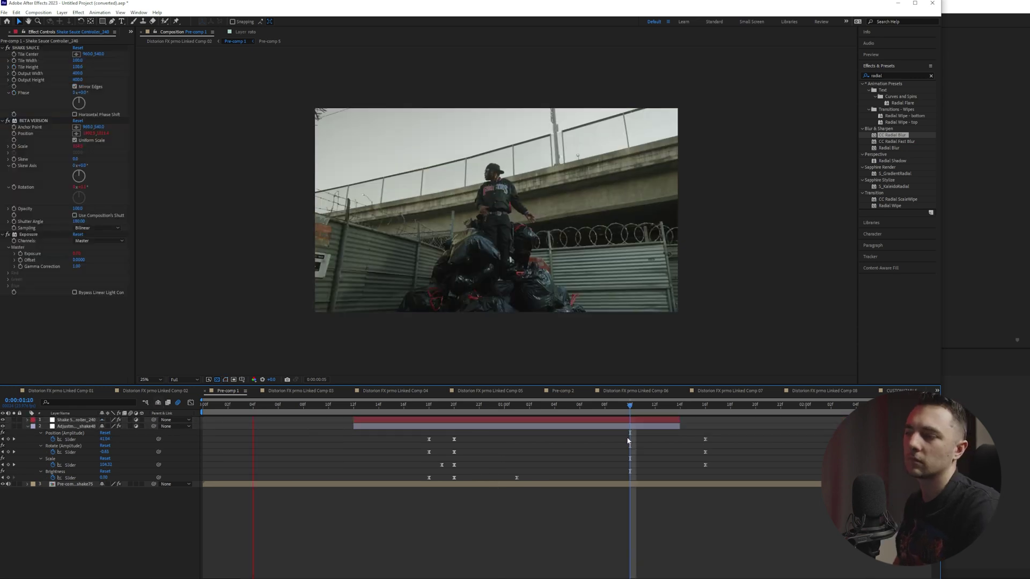